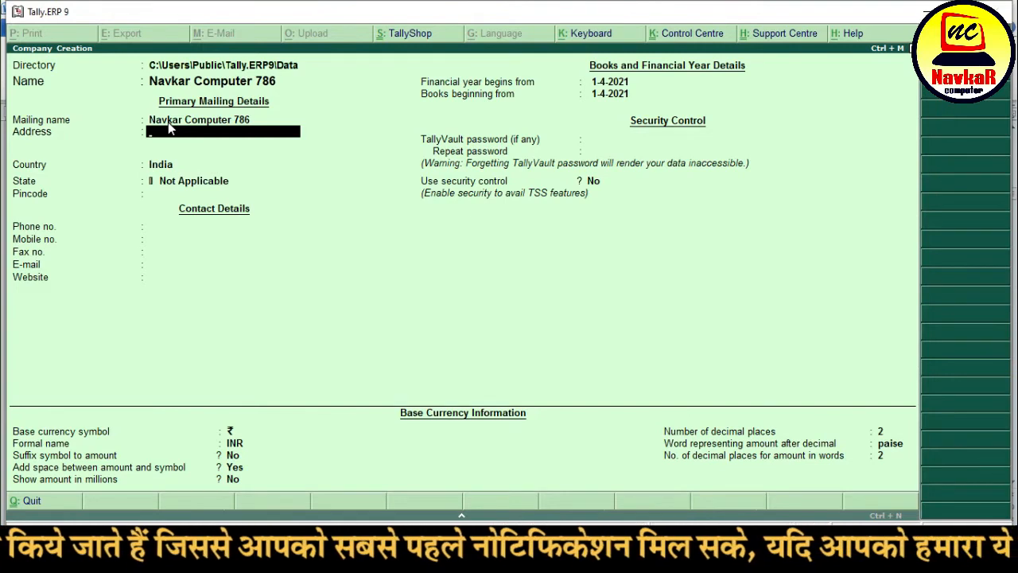
# - Enter the company's three-line postal address
pyautogui.write('O')
pyautogui.press('BackSpace')
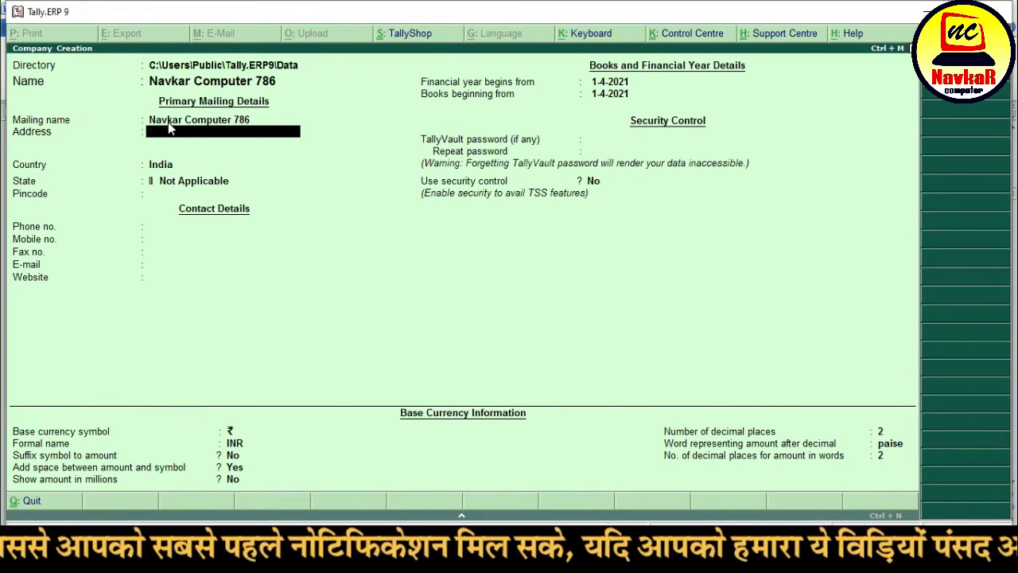
pyautogui.write('Jasrath Tower')
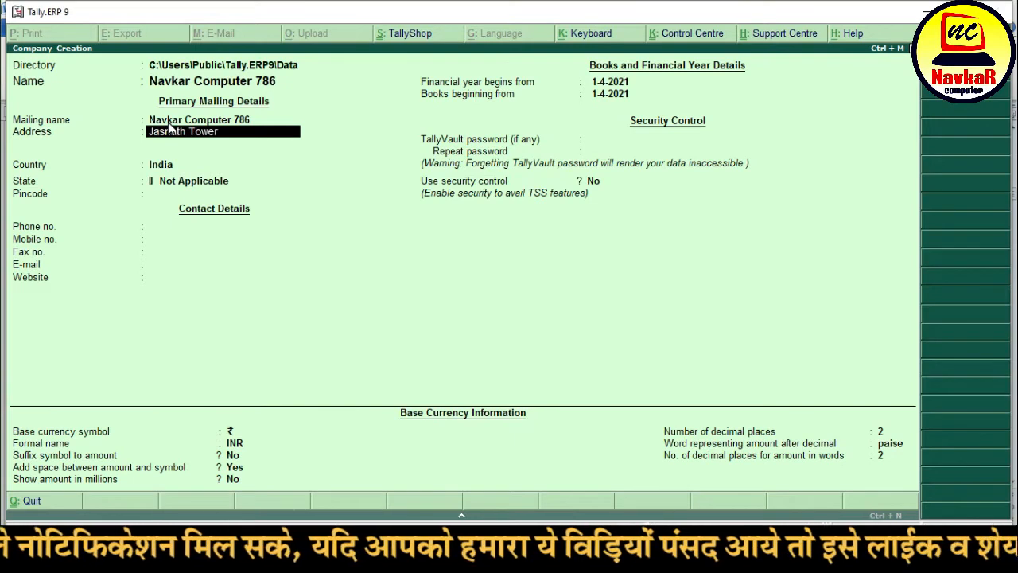
pyautogui.press('Return')
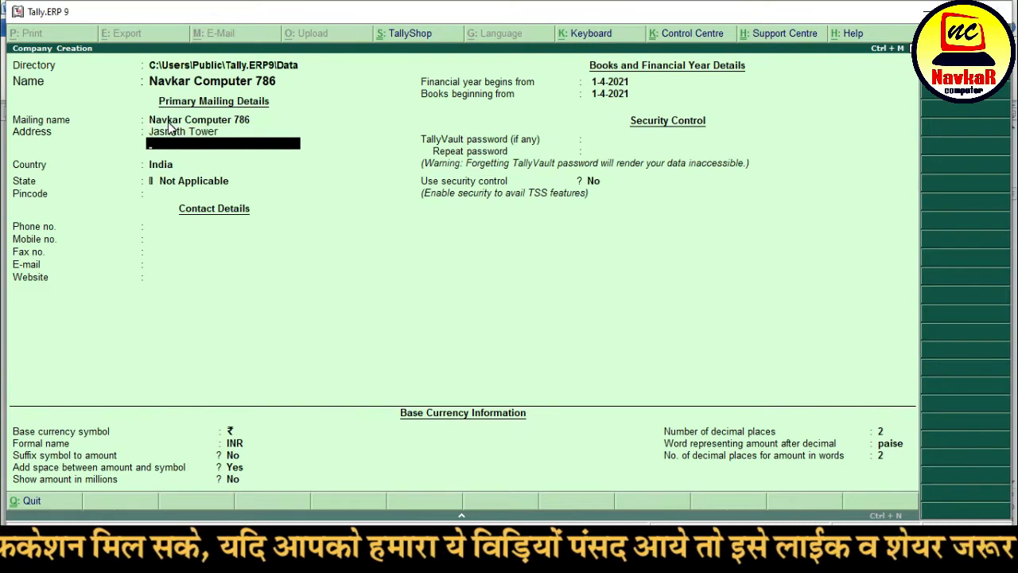
pyautogui.write('New Bus Stand')
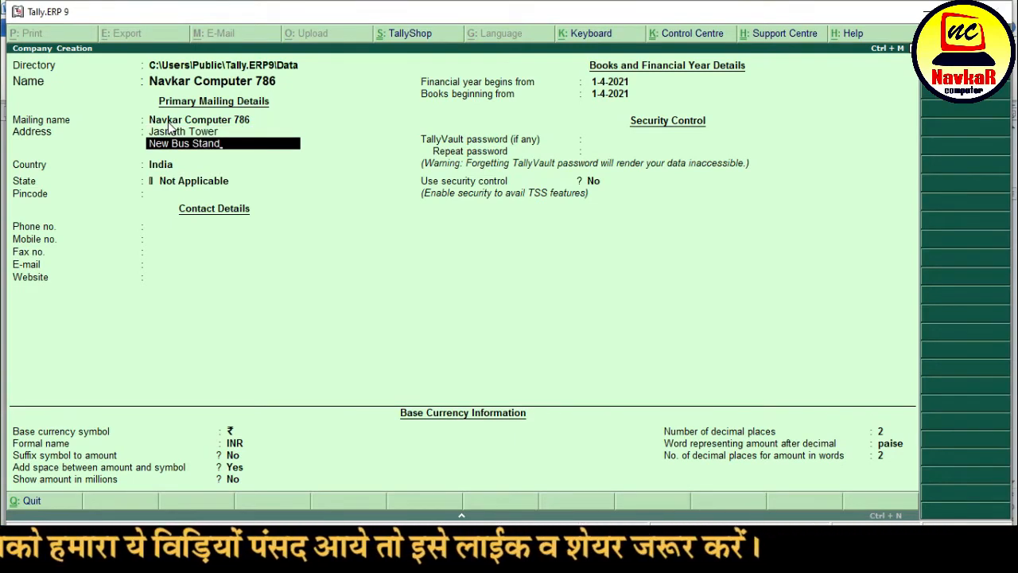
pyautogui.press('Return')
pyautogui.write('Balotra')
pyautogui.press('Return')
pyautogui.press('Return')
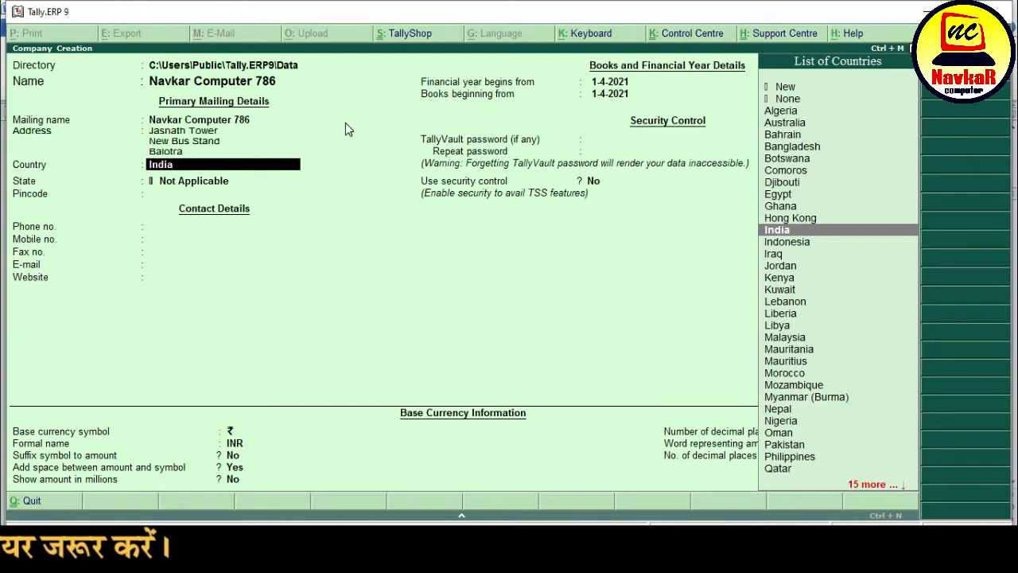
# - Keep India as the country and set the state to Rajasthan
pyautogui.press('Return')
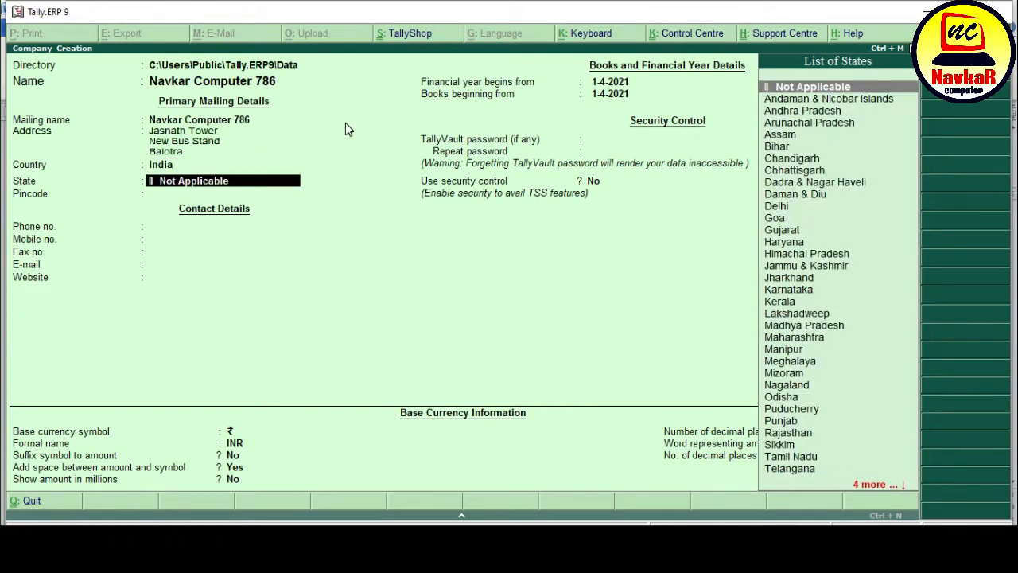
pyautogui.write('Raj')
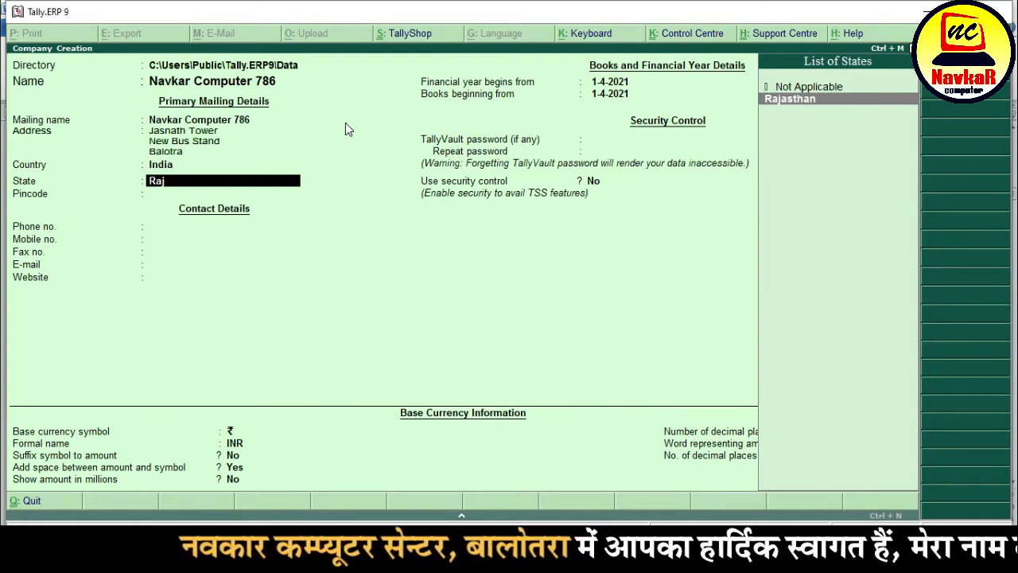
pyautogui.press('Return')
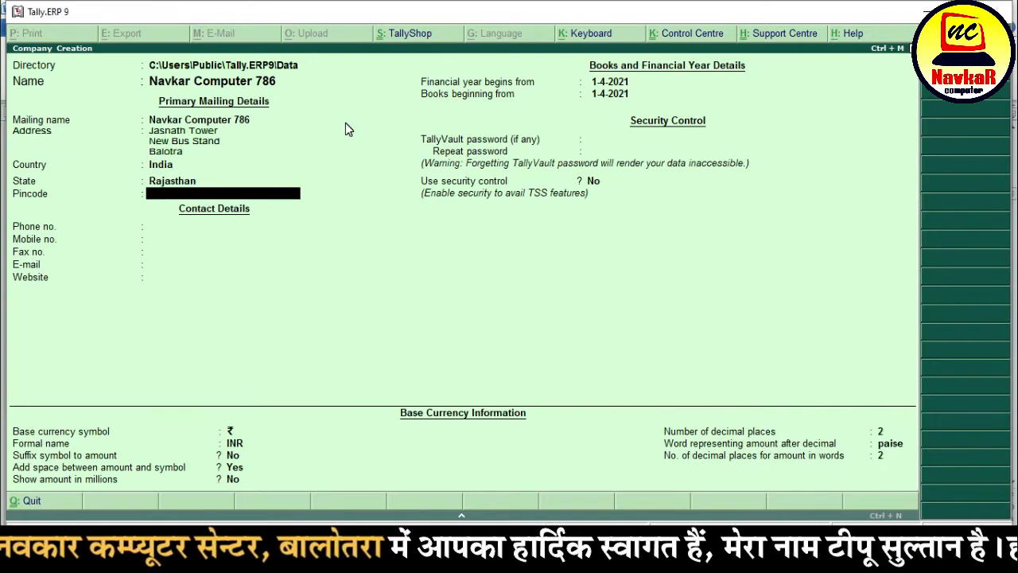
# - Enter the company's pincode, phone number and mobile number
pyautogui.write('344022')
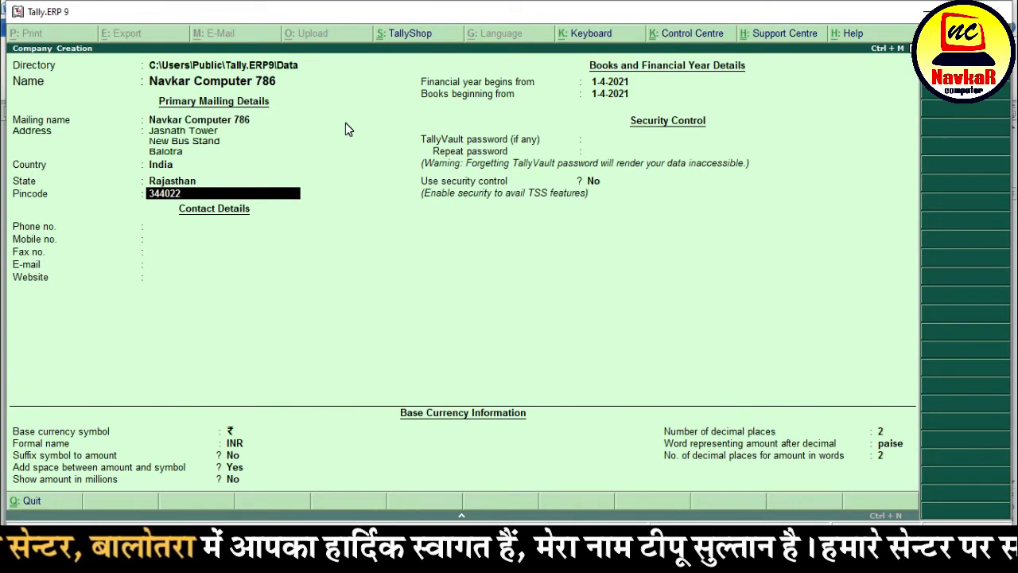
pyautogui.press('Return')
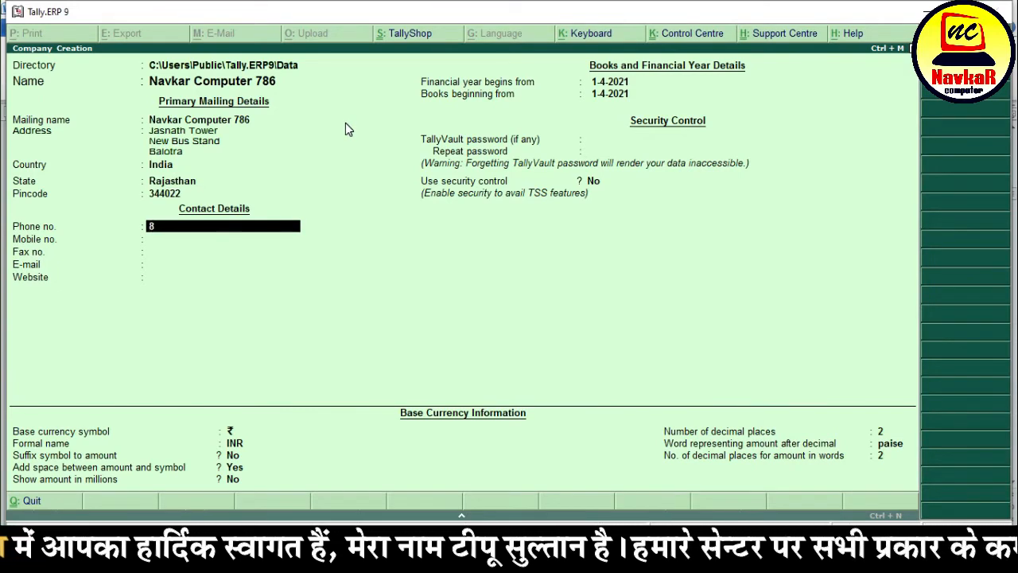
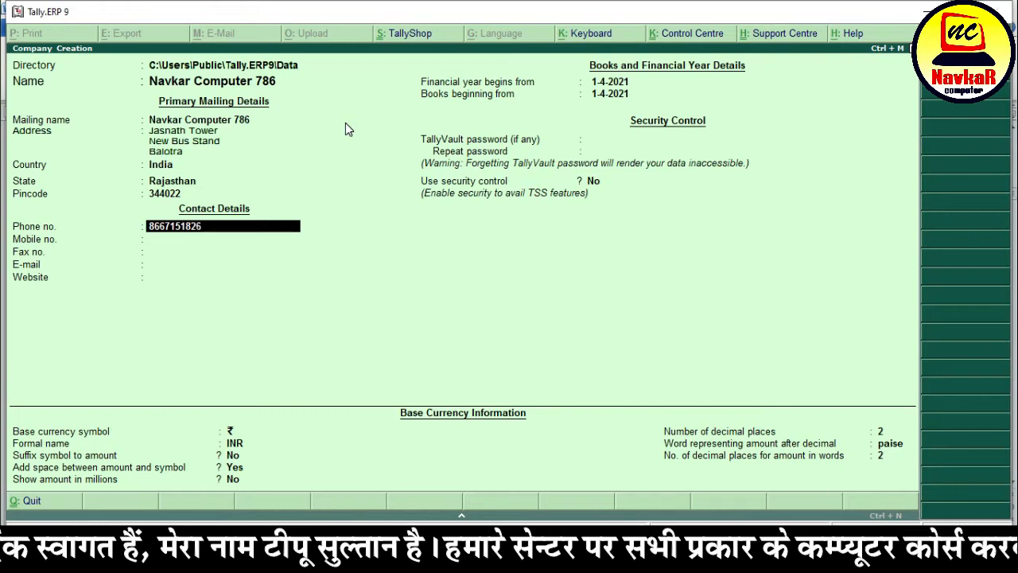
pyautogui.press('Return')
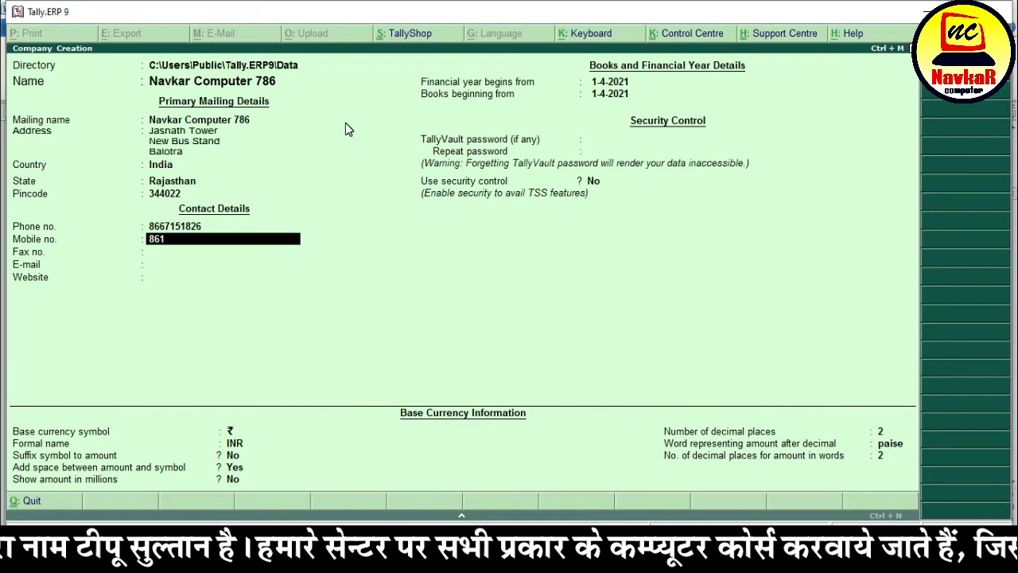
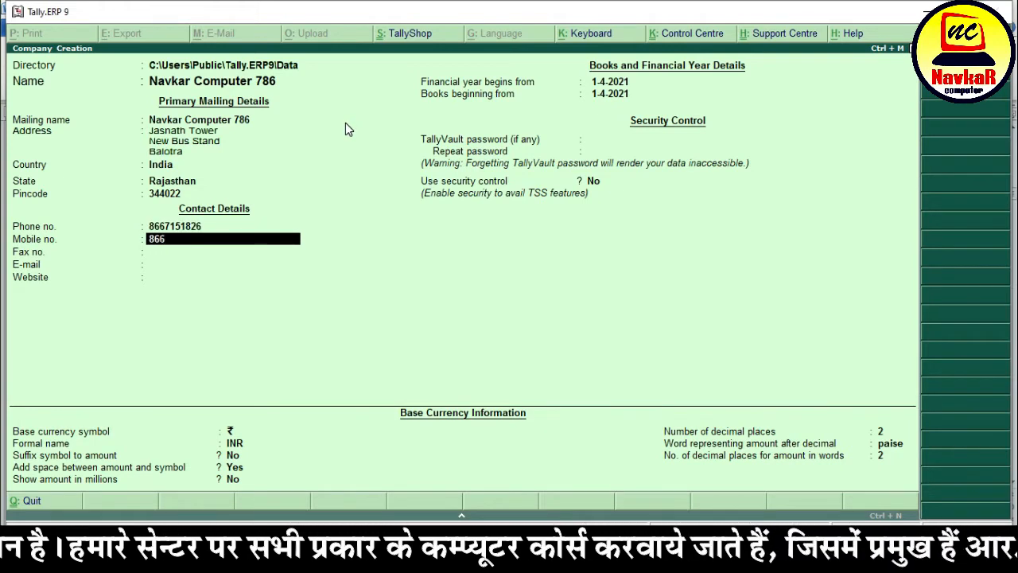
pyautogui.press('Return')
pyautogui.write('123465')
pyautogui.press('Return')
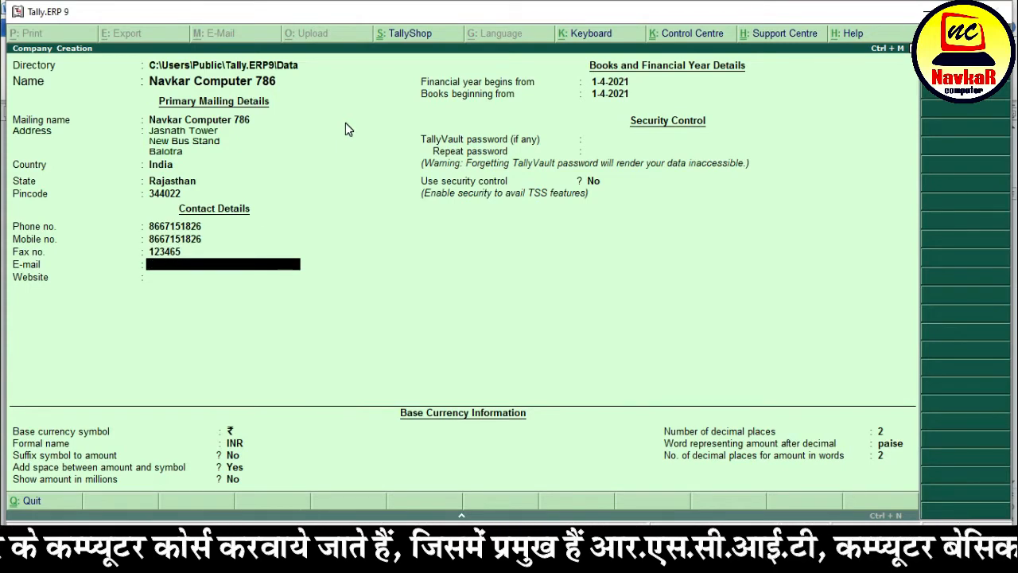
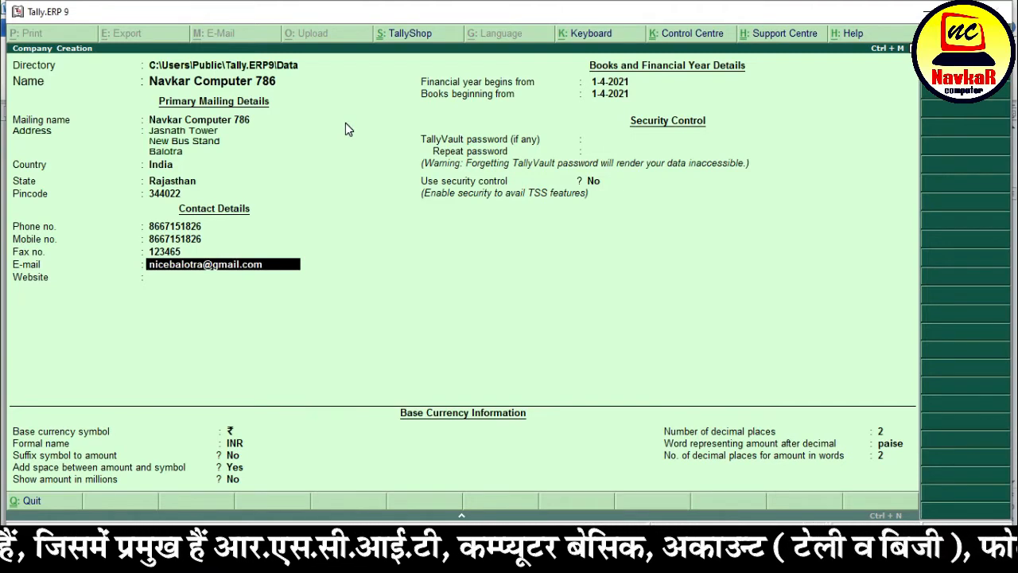
pyautogui.press('Return')
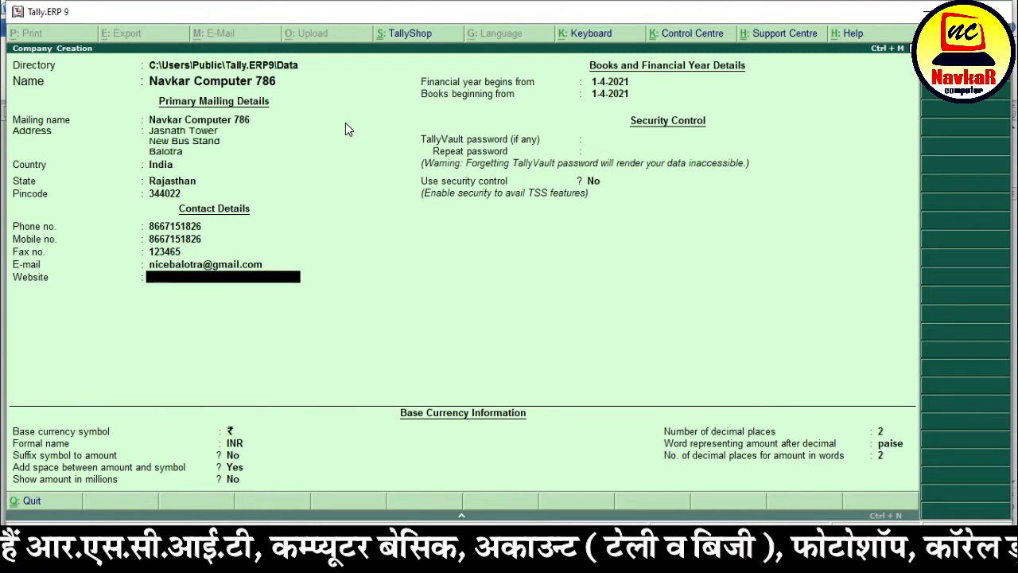
pyautogui.write('w')
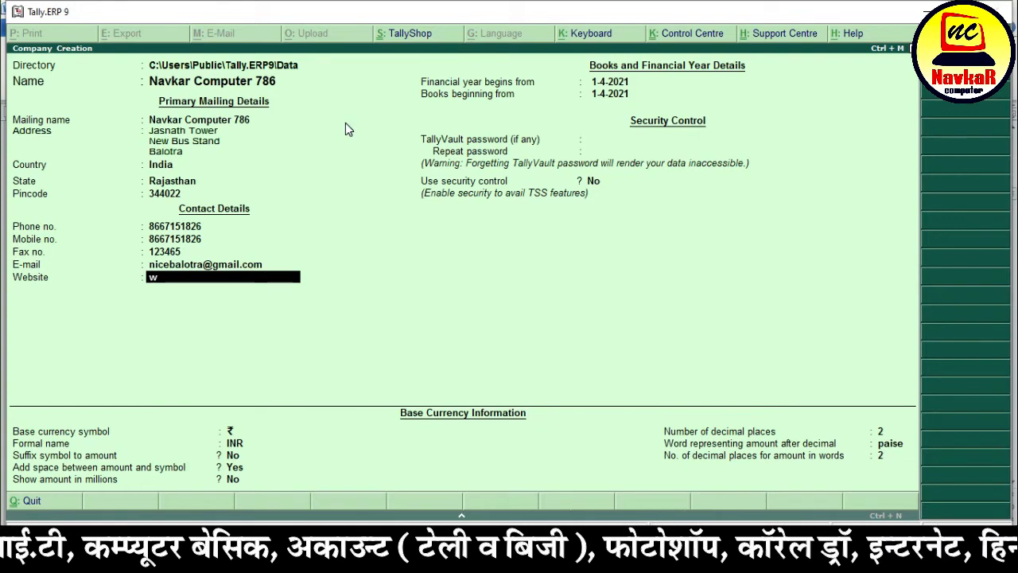
pyautogui.write('ww.navk')
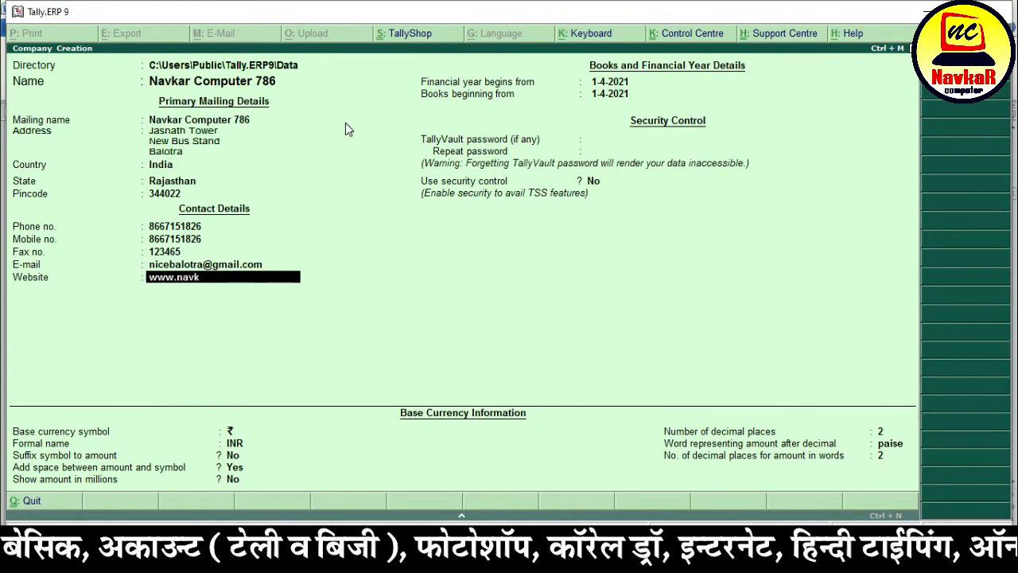
pyautogui.write('arcomputers.co,')
pyautogui.write('mputers.com')
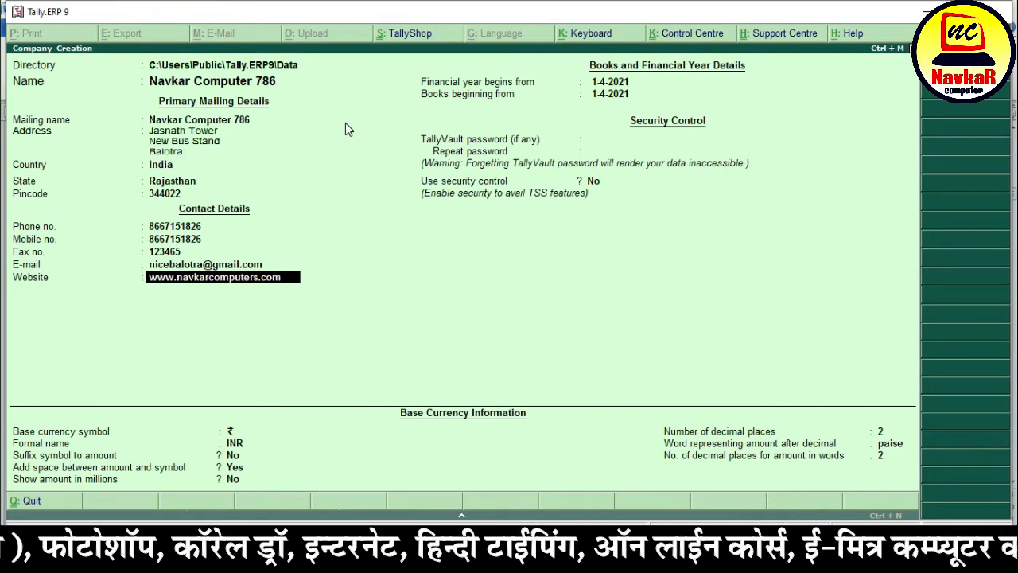
pyautogui.press('Return')
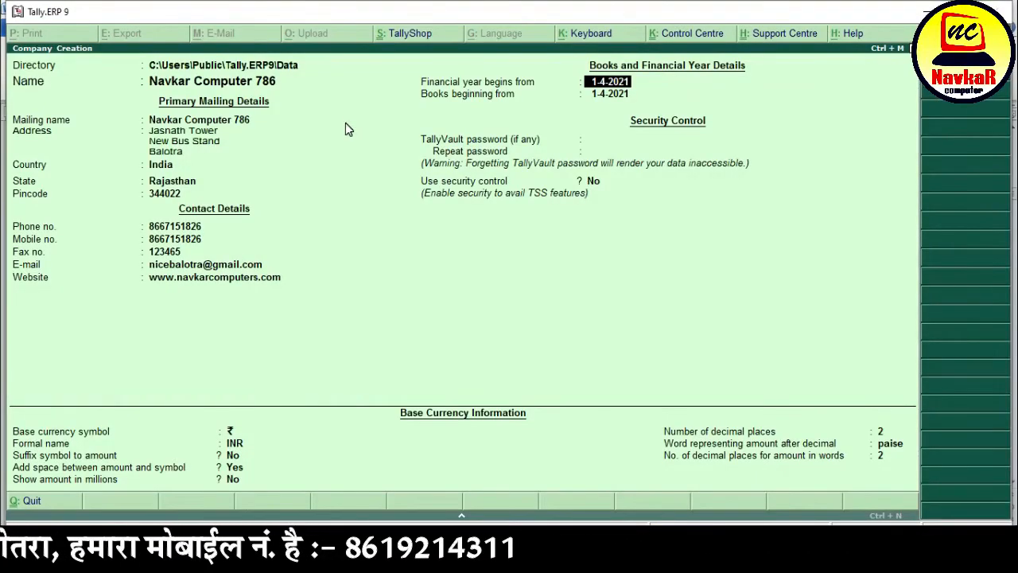
# - Re-enter 1-4-2021 as the financial year start and accept it as the books beginning date
pyautogui.write('1-4-202')
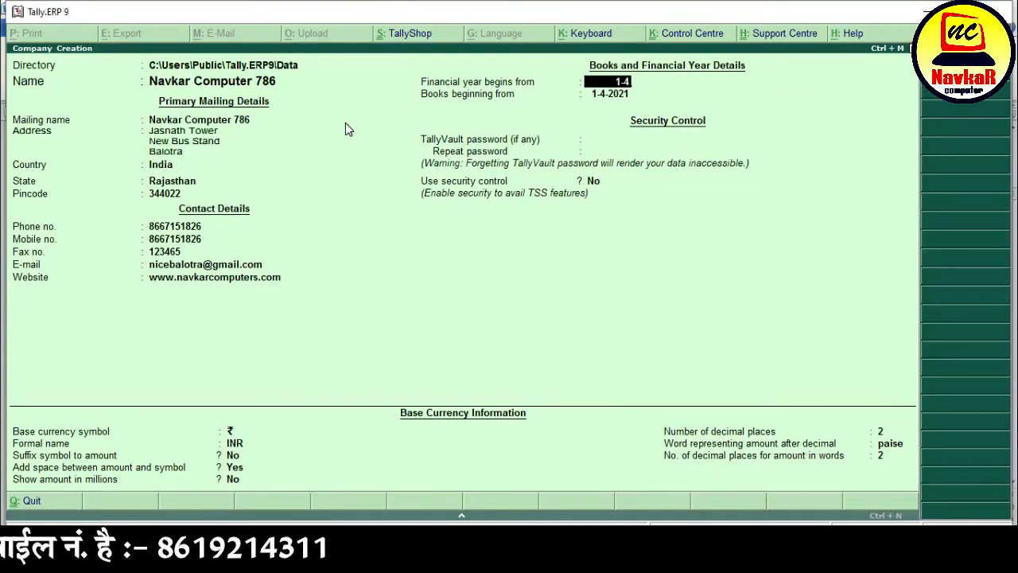
pyautogui.write('1')
pyautogui.press('Return')
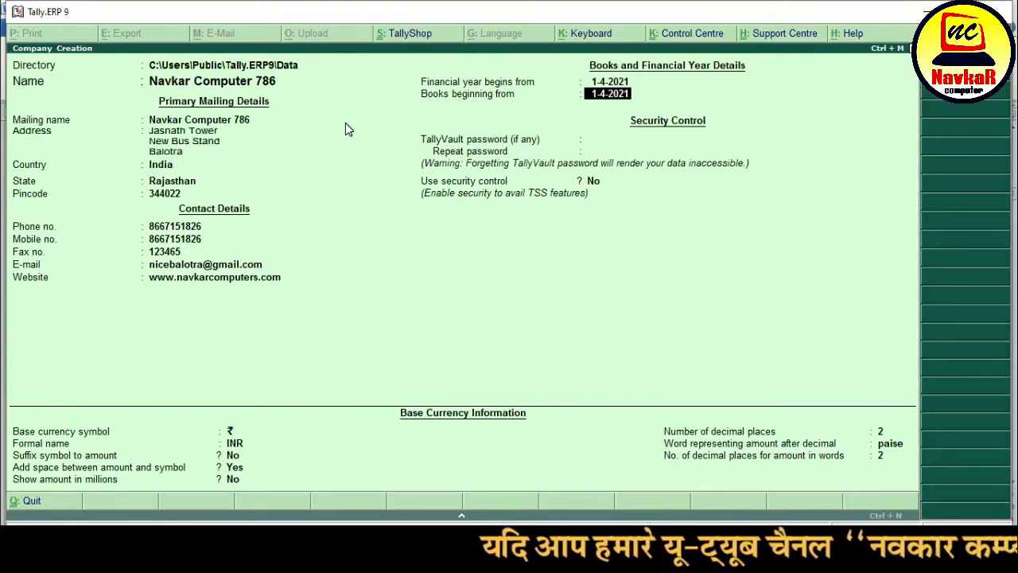
pyautogui.press('Return')
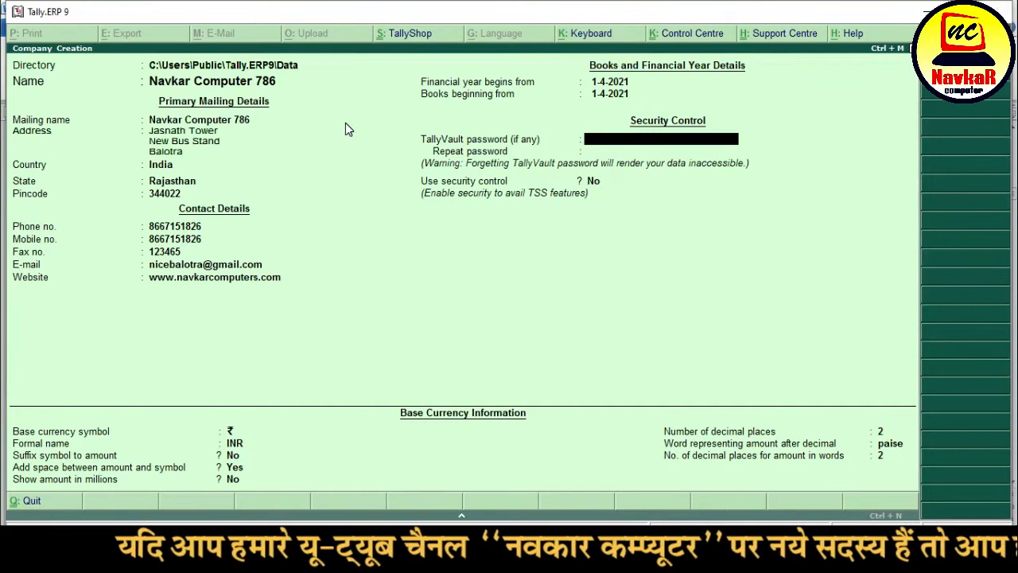
# - Leave the TallyVault password empty and security off, and keep ₹ and INR as the base currency
pyautogui.press('Return')
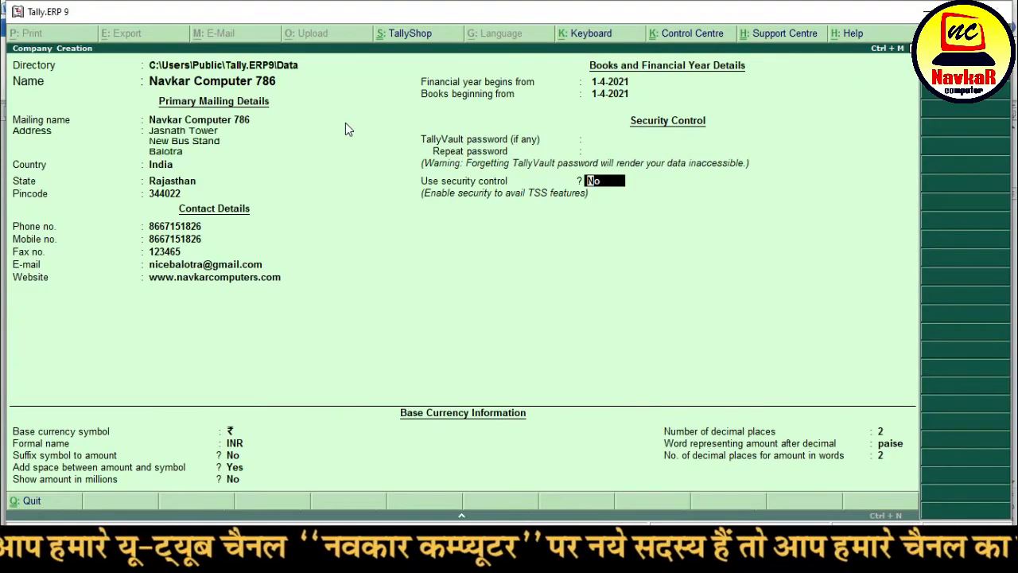
pyautogui.press('Return')
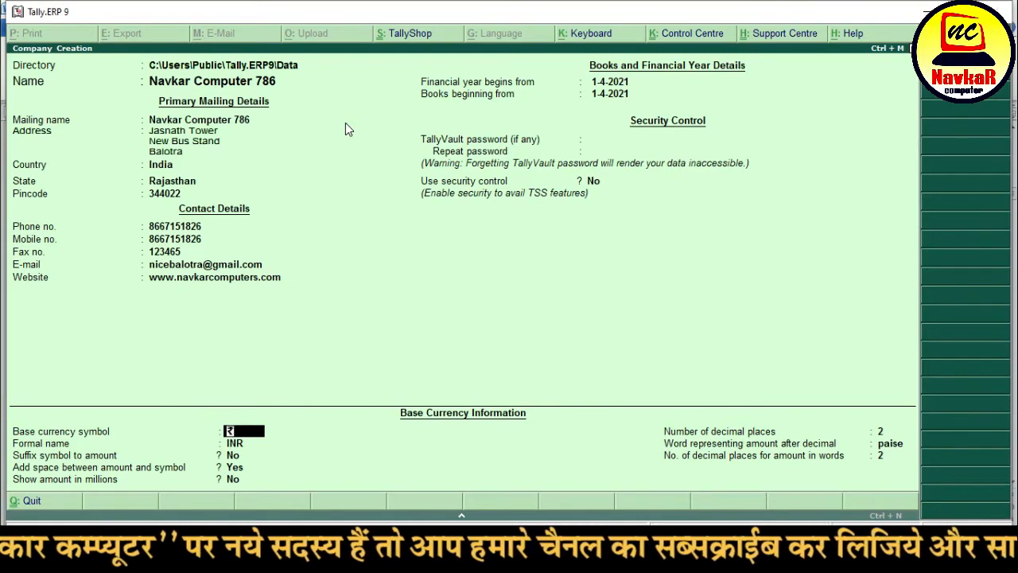
pyautogui.press('Return')
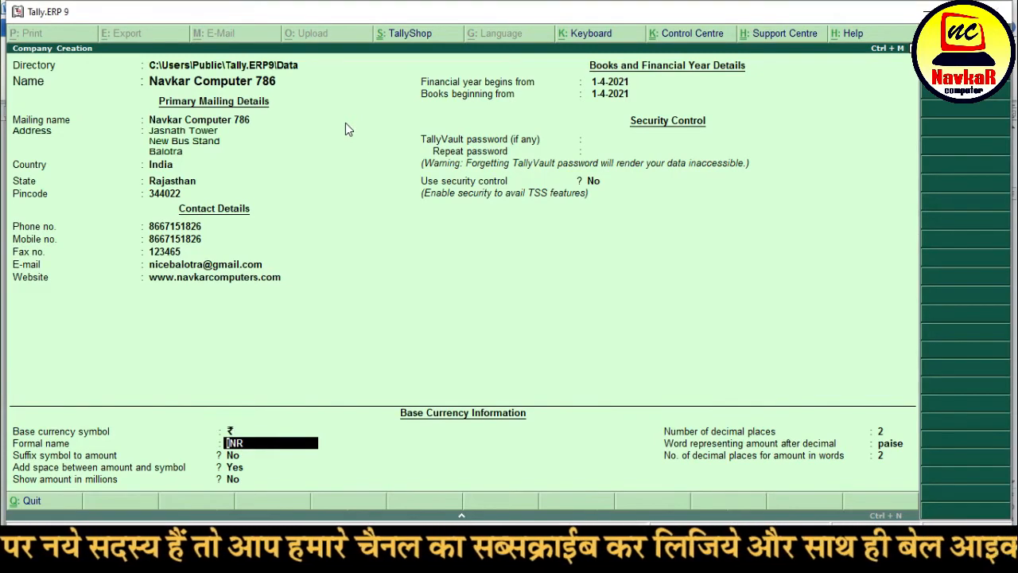
pyautogui.press('Return')
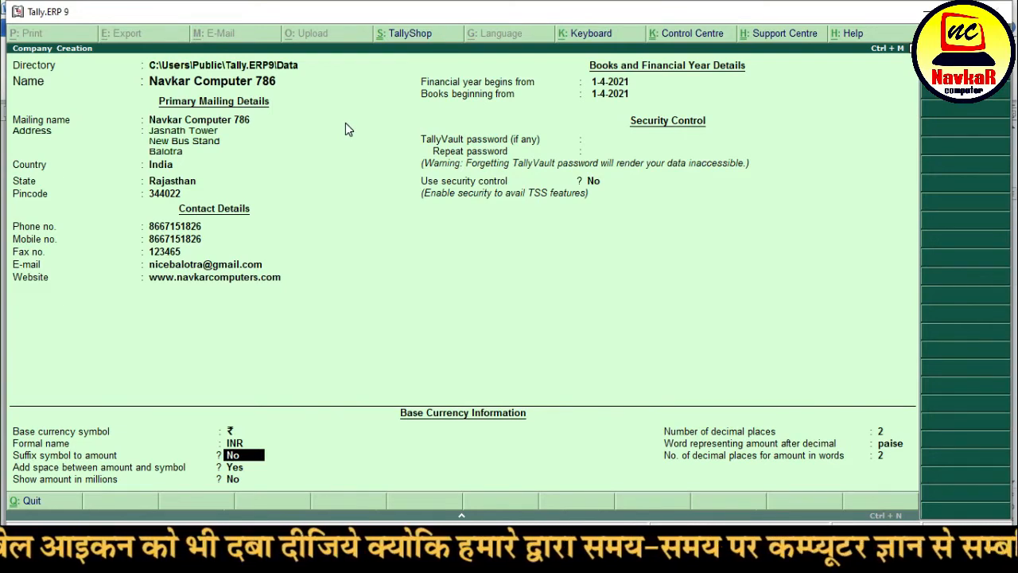
# - Set the symbol to appear after amounts, keeping two decimal places and paise
pyautogui.press('y')
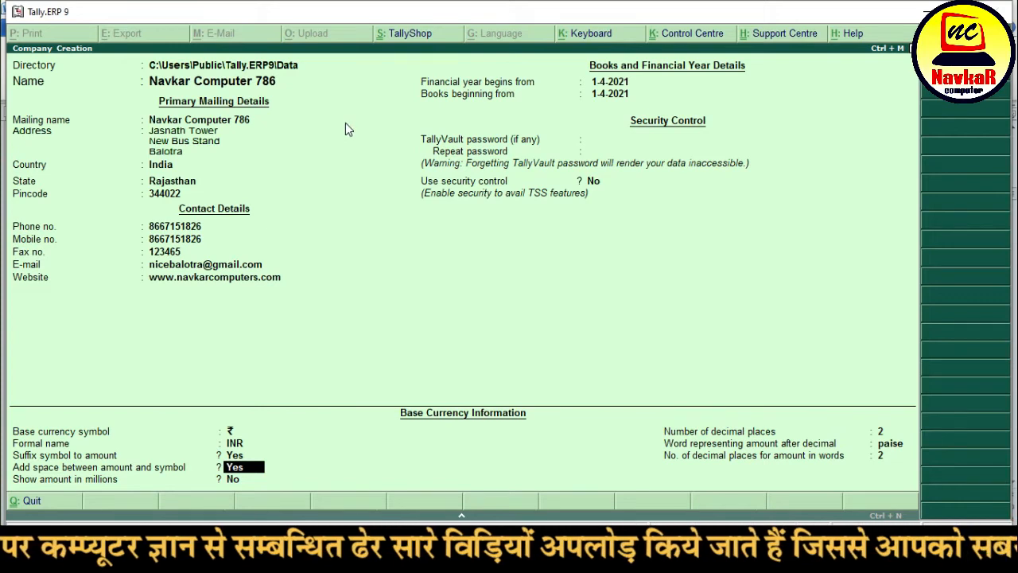
pyautogui.press('Return')
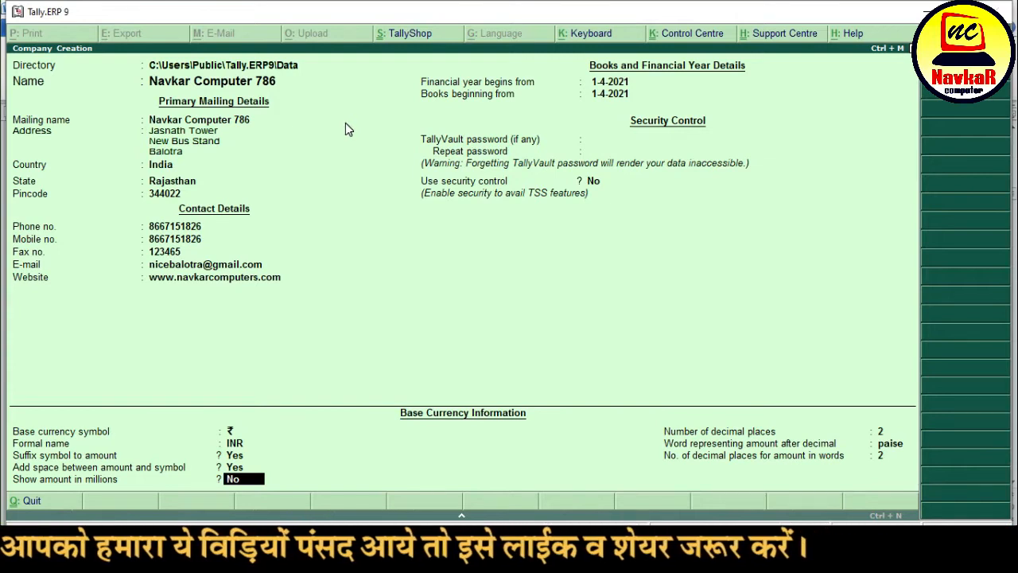
pyautogui.press('Return')
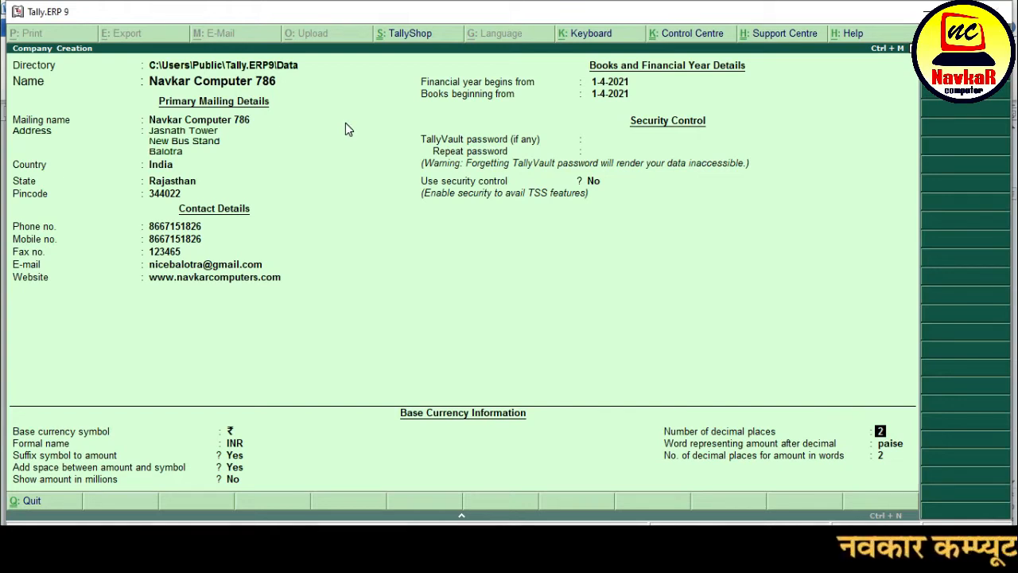
pyautogui.press('Return')
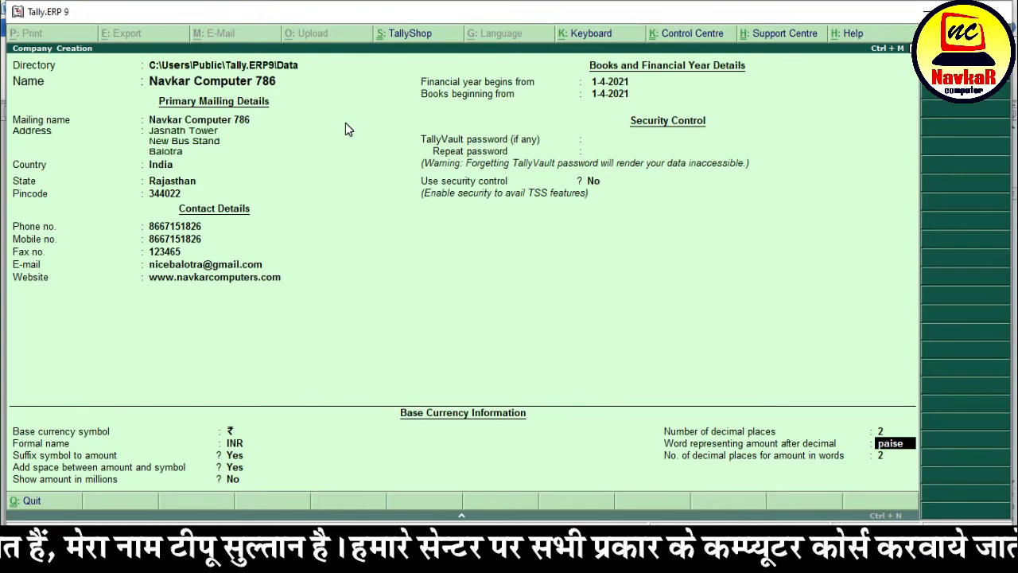
pyautogui.press('Return')
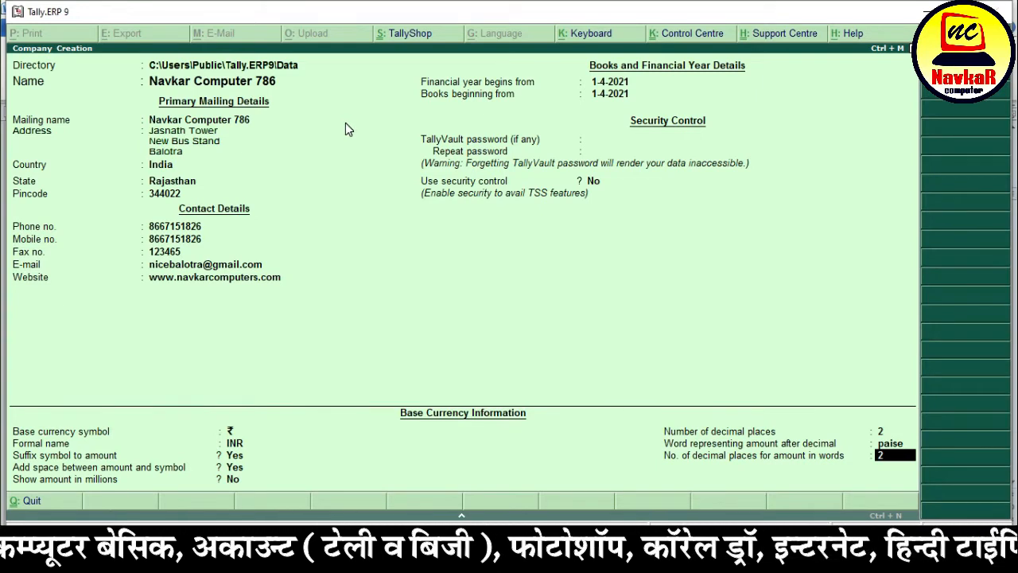
pyautogui.press('Return')
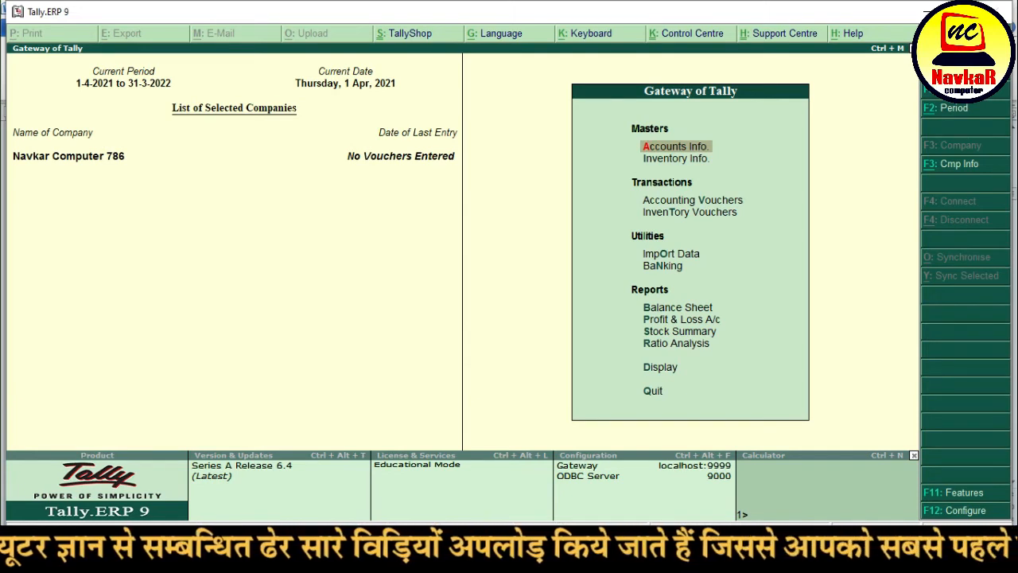
# - Dismiss the company list, then close Navkar Computer 786 with Alt+F1
pyautogui.press('F1')
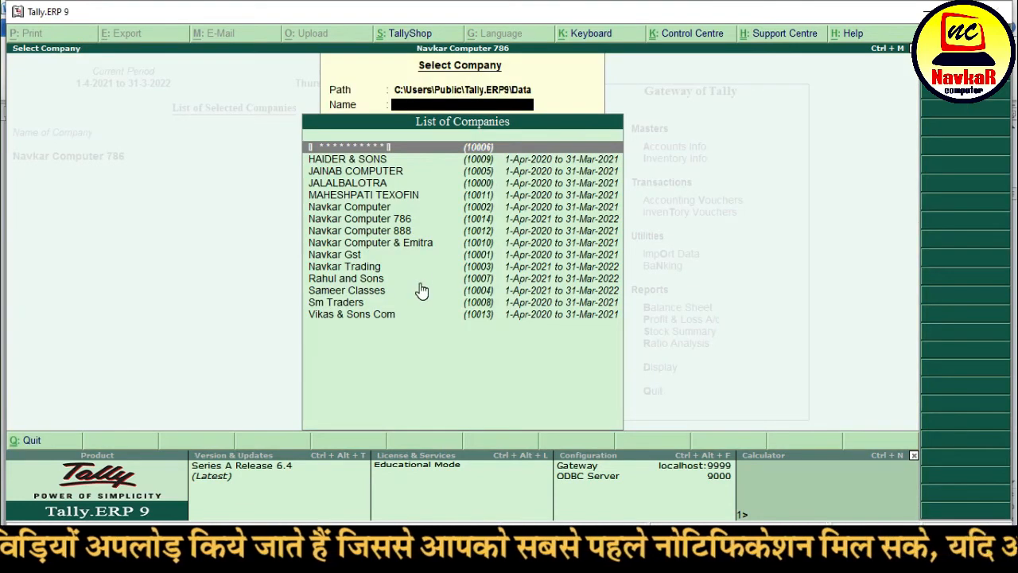
pyautogui.press('Escape')
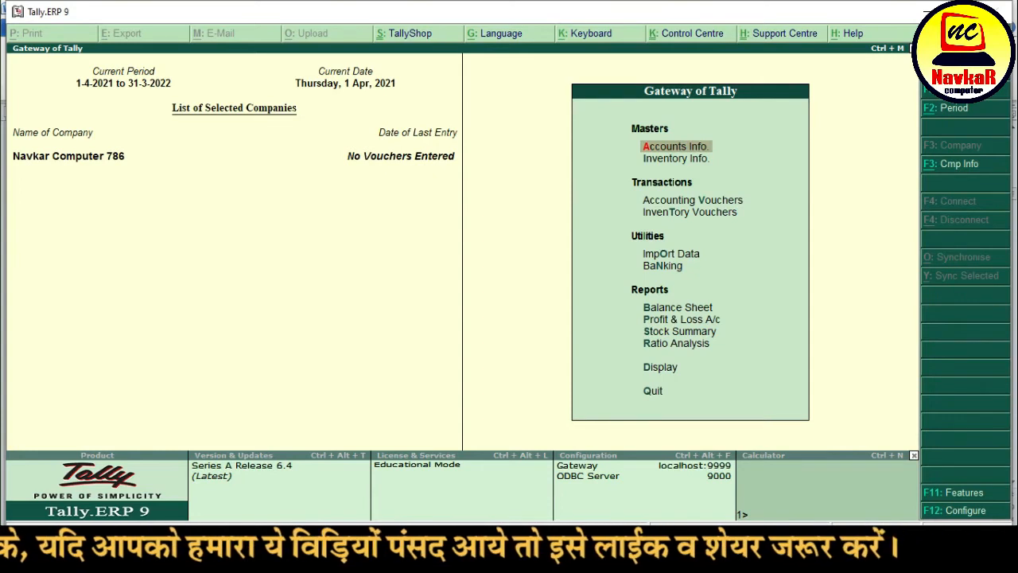
pyautogui.hotkey('alt', 'F1')
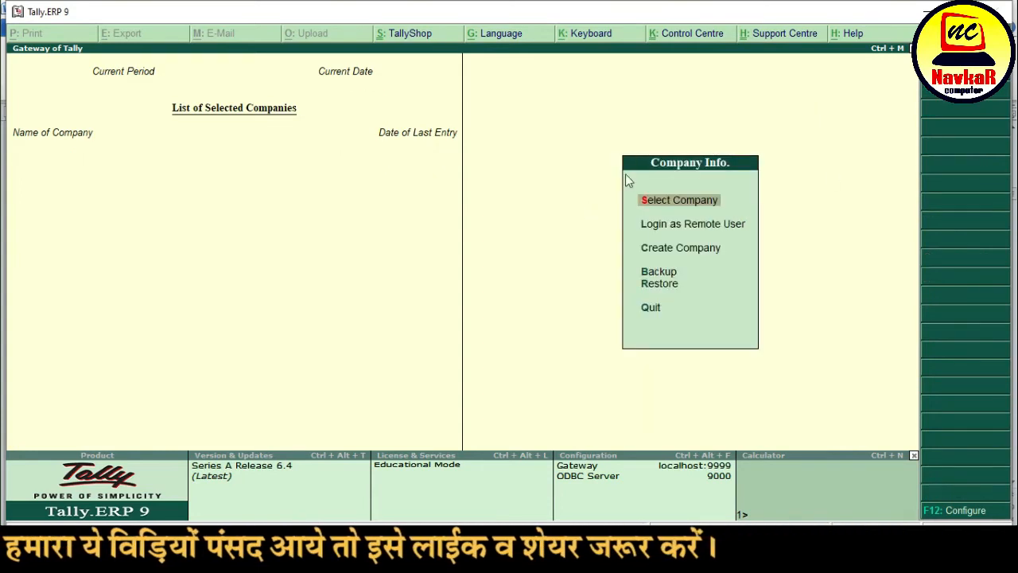
# - Load Navkar Computer 786 from the List of Companies
pyautogui.click(738, 203)
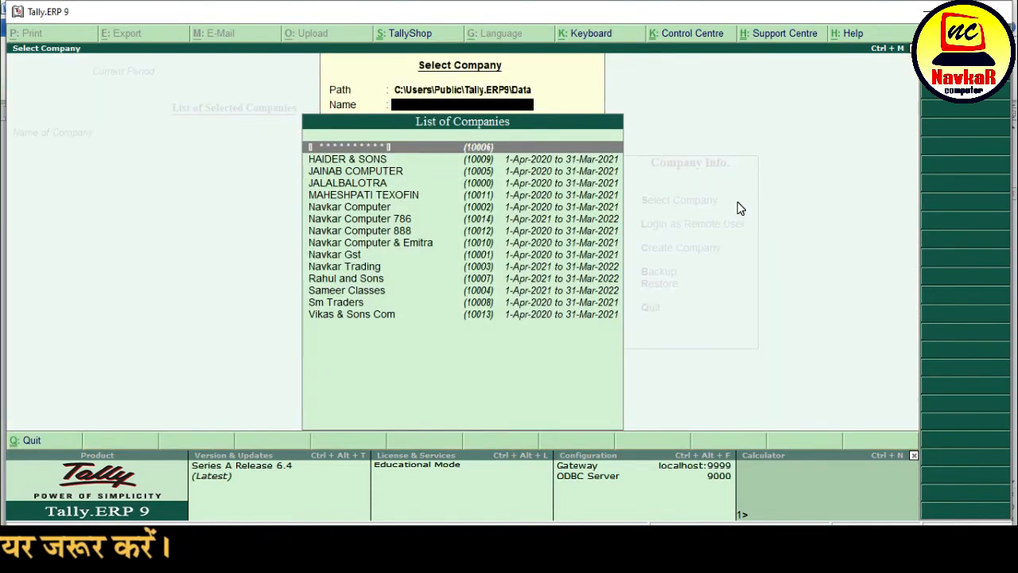
pyautogui.press('Down')
pyautogui.press('Down')
pyautogui.press('Down')
pyautogui.press('Down')
pyautogui.press('Down')
pyautogui.press('Down')
pyautogui.press('Down')
pyautogui.press('Down')
pyautogui.press('Down')
pyautogui.press('Down')
pyautogui.press('Down')
pyautogui.press('Down')
pyautogui.press('Down')
pyautogui.press('Down')
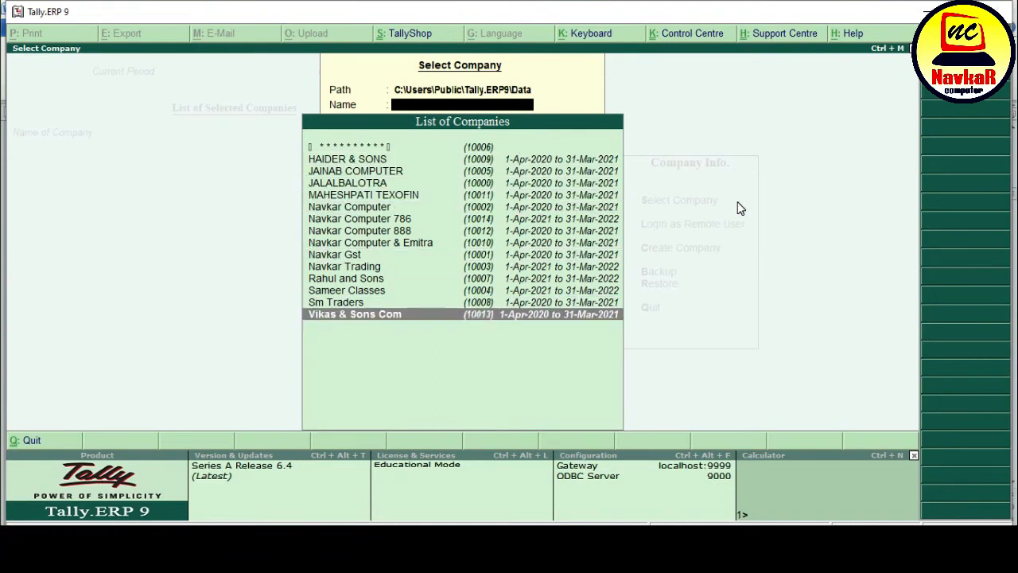
pyautogui.press('Up')
pyautogui.press('Up')
pyautogui.press('Up')
pyautogui.press('Up')
pyautogui.press('Up')
pyautogui.press('Up')
pyautogui.press('Up')
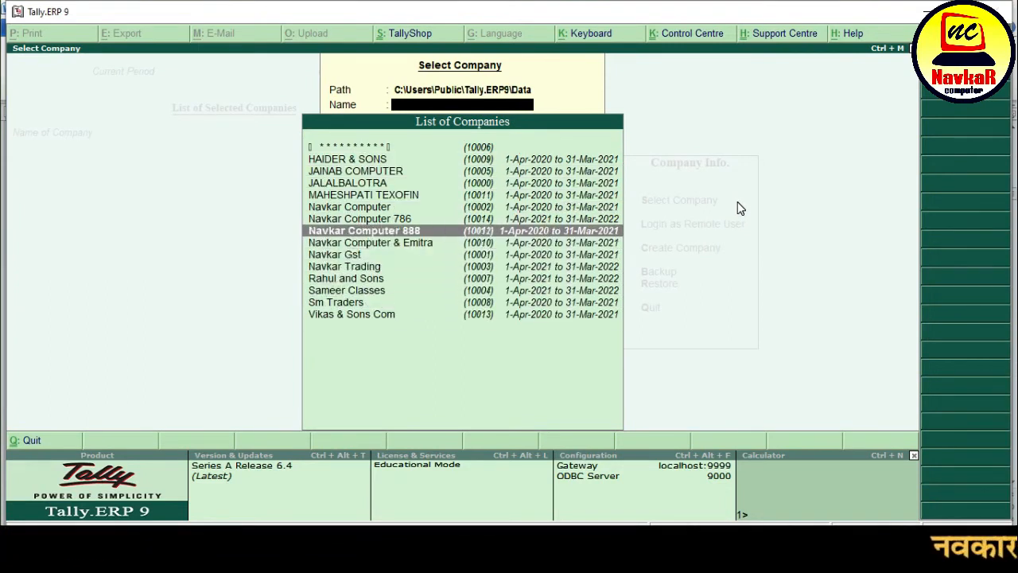
pyautogui.press('Up')
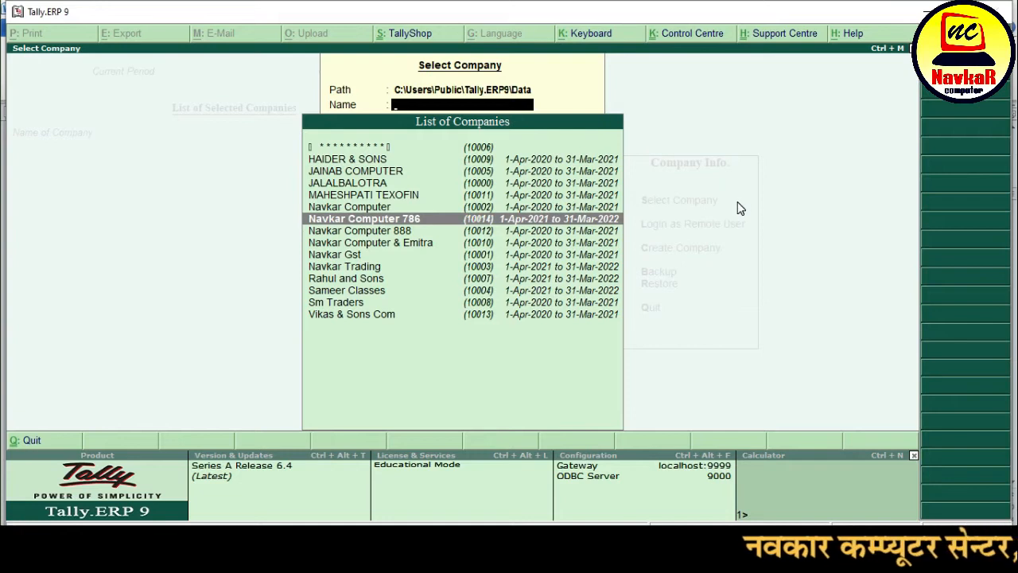
pyautogui.click(490, 228)
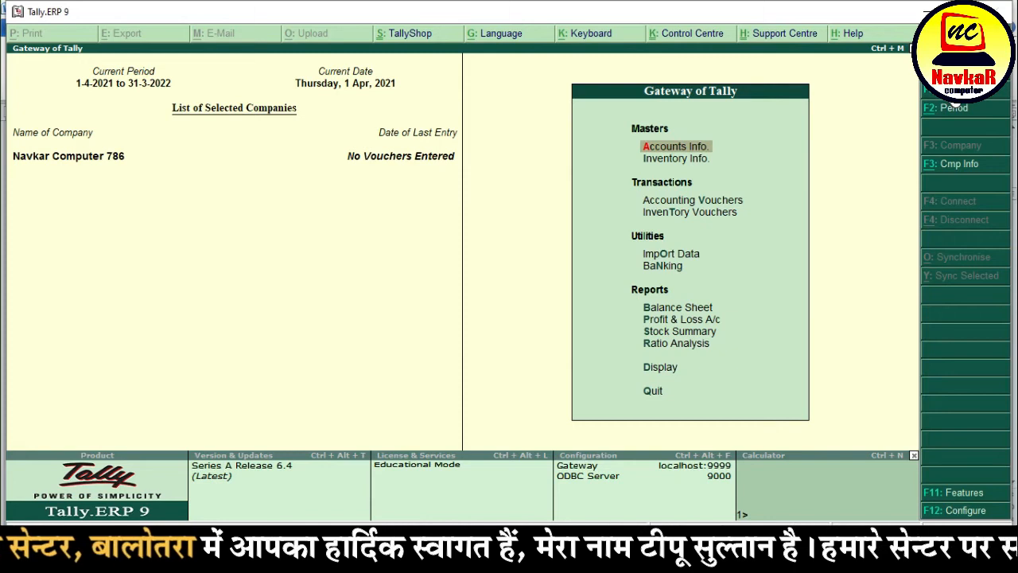
pyautogui.click(946, 107)
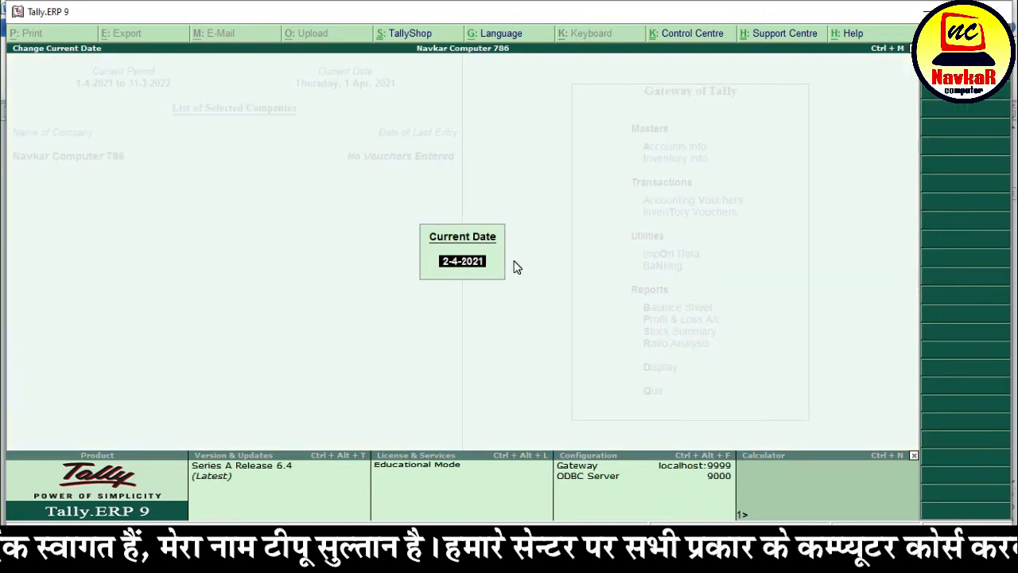
pyautogui.press('Return')
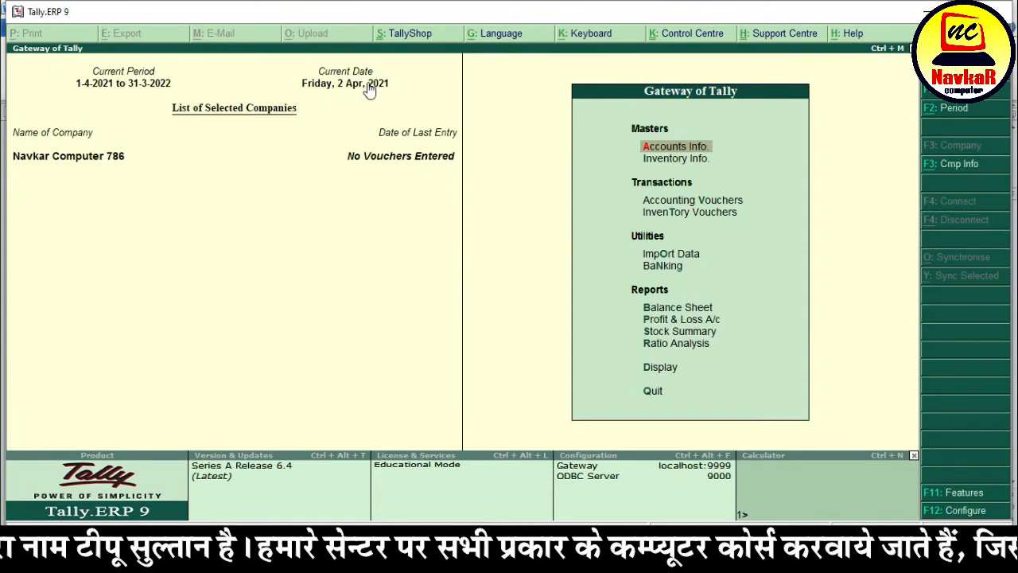
pyautogui.click(929, 105)
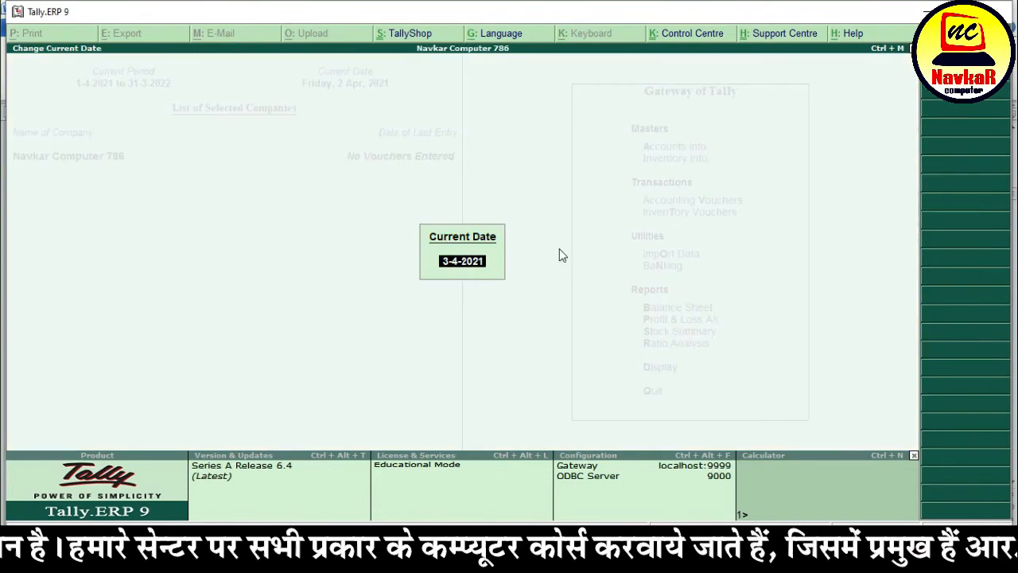
pyautogui.write('1-4')
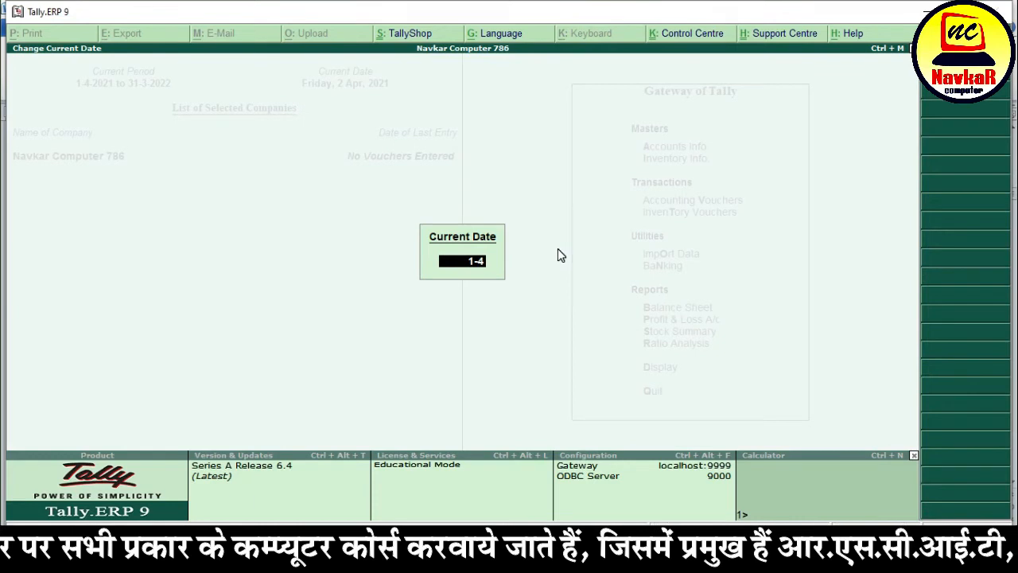
pyautogui.press('Return')
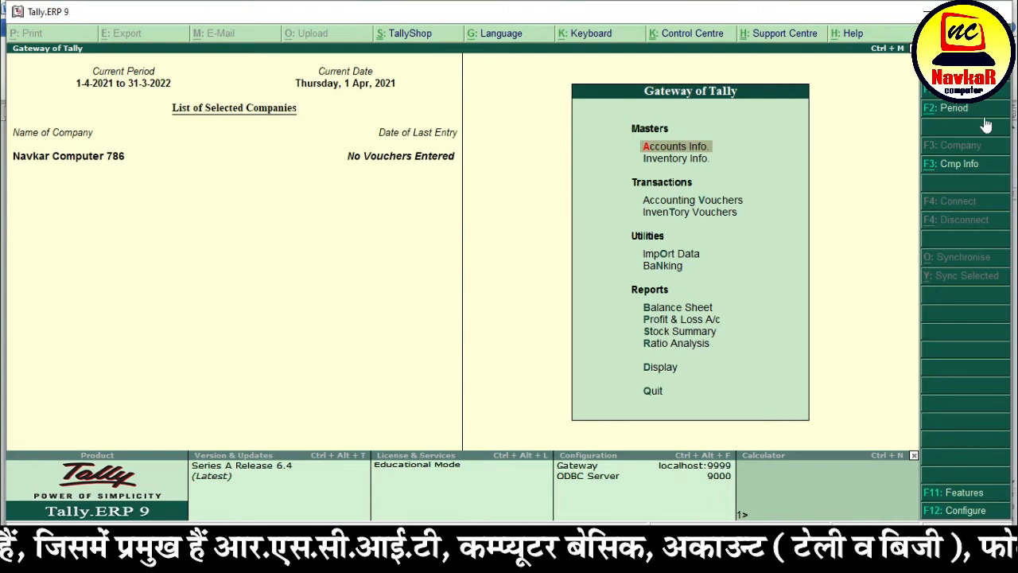
# - Choose Alter under F3: Cmp Info to list companies for alteration
pyautogui.click(980, 164)
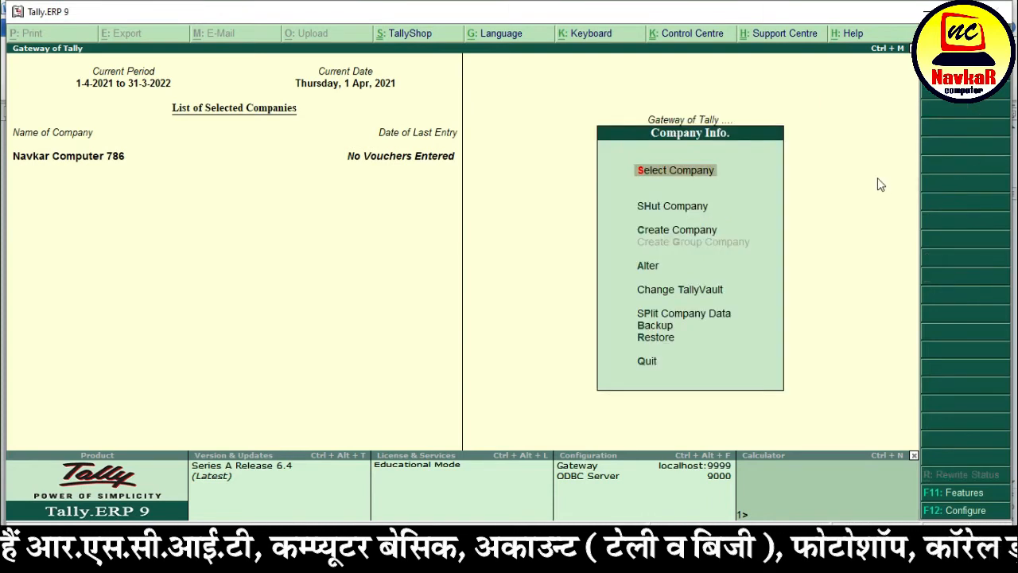
pyautogui.press('Down')
pyautogui.press('Down')
pyautogui.press('Down')
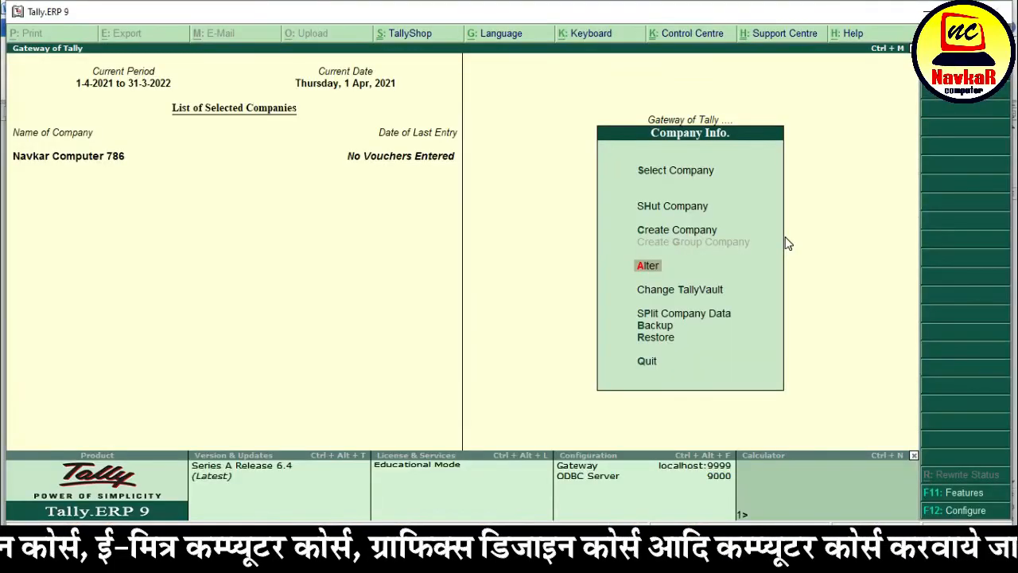
pyautogui.press('Return')
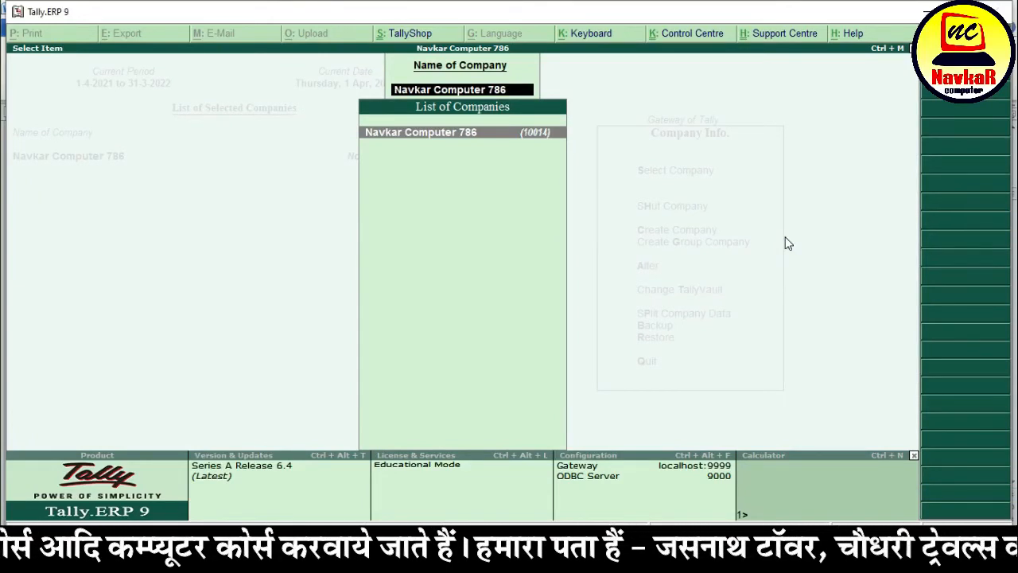
# - Change Navkar Computer 786's mobile number and accept the alteration form
pyautogui.press('Return')
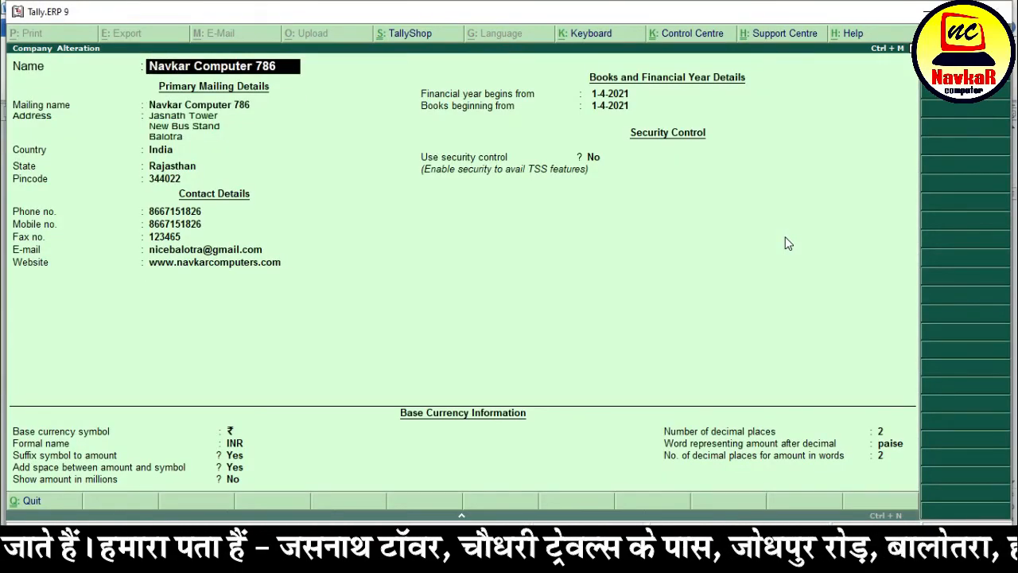
pyautogui.press('Return')
pyautogui.press('Return')
pyautogui.press('Return')
pyautogui.press('Return')
pyautogui.press('Return')
pyautogui.press('Return')
pyautogui.press('Return')
pyautogui.press('Return')
pyautogui.press('Return')
pyautogui.press('Return')
pyautogui.press('Return')
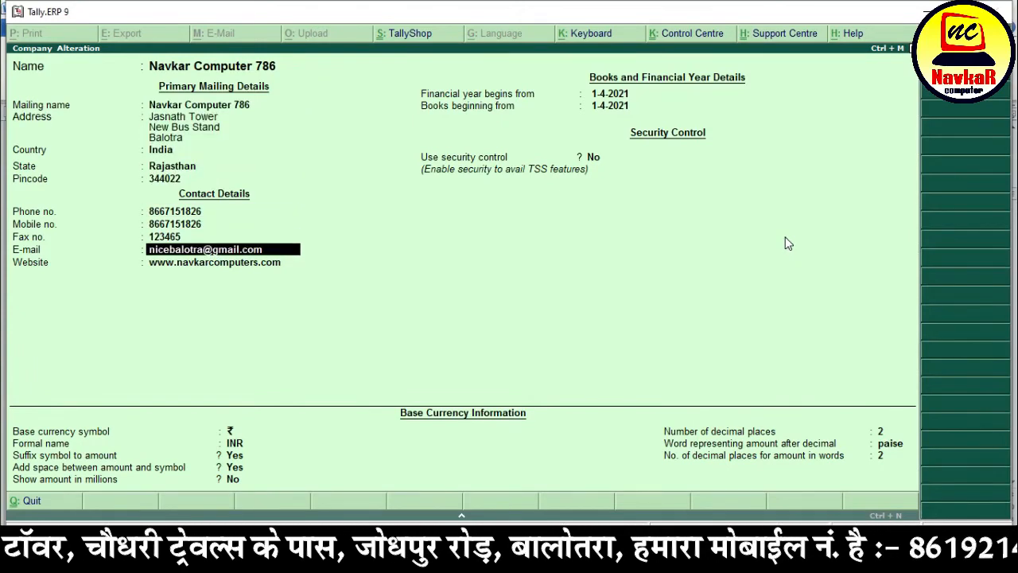
pyautogui.press('Return')
pyautogui.press('Return')
pyautogui.press('Return')
pyautogui.press('Return')
pyautogui.press('Up')
pyautogui.press('Up')
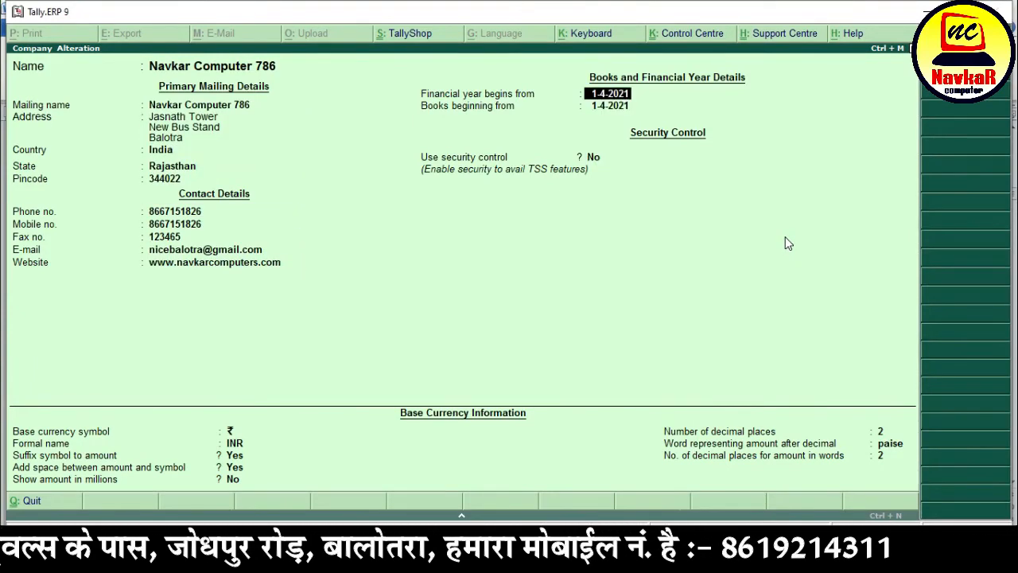
pyautogui.press('Up')
pyautogui.press('Up')
pyautogui.press('Up')
pyautogui.press('Up')
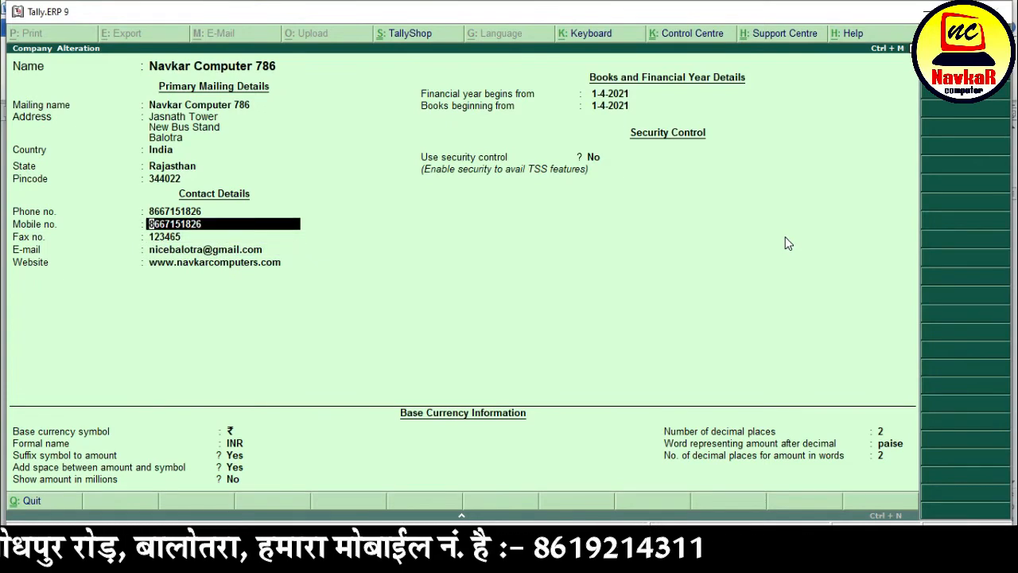
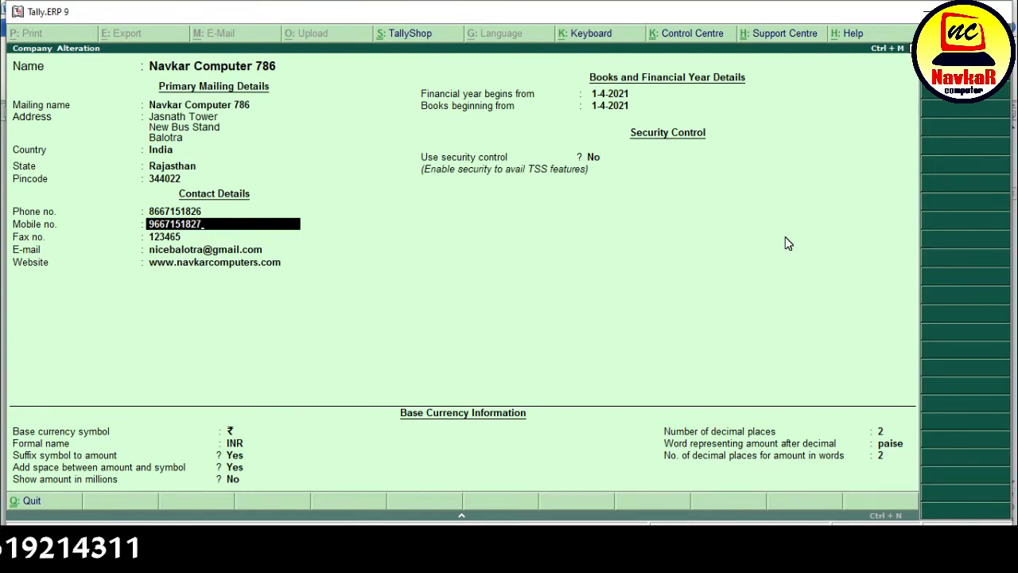
pyautogui.press('Return')
pyautogui.press('Return')
pyautogui.press('Return')
pyautogui.press('Return')
pyautogui.press('Return')
pyautogui.press('Return')
pyautogui.press('Return')
pyautogui.press('Return')
pyautogui.press('Return')
pyautogui.press('Return')
pyautogui.press('Return')
pyautogui.press('Return')
pyautogui.press('Return')
pyautogui.press('Return')
pyautogui.press('Return')
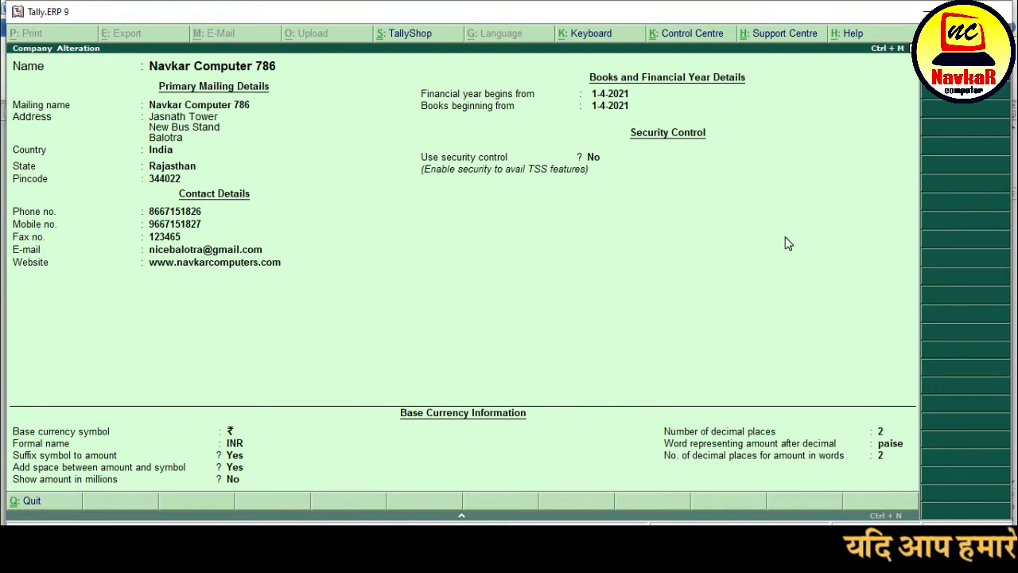
pyautogui.press('Return')
pyautogui.press('Escape')
pyautogui.press('Escape')
pyautogui.press('Escape')
pyautogui.press('Escape')
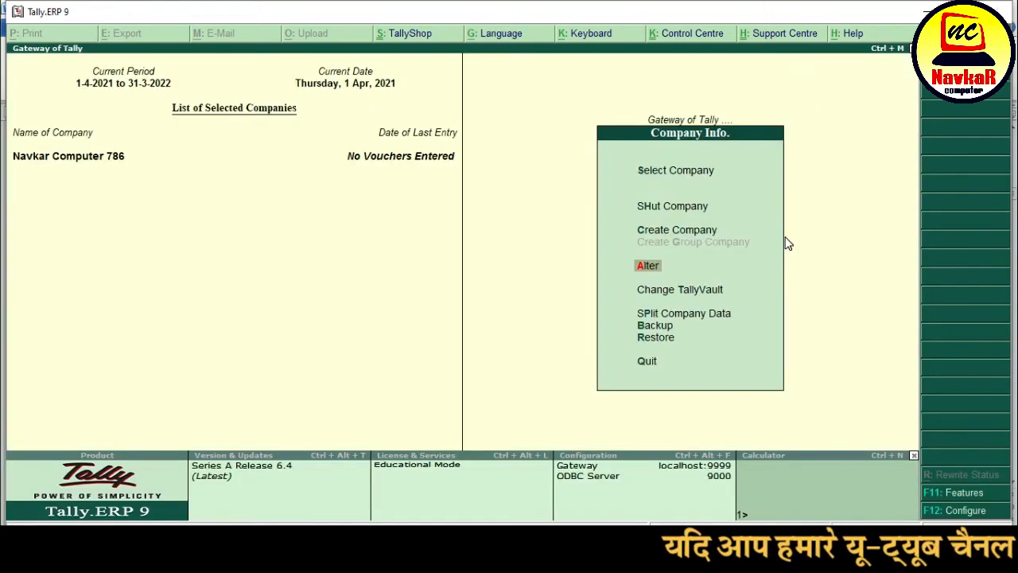
# - Cancel quitting, then open the company alteration option and back out of it
pyautogui.press('Escape')
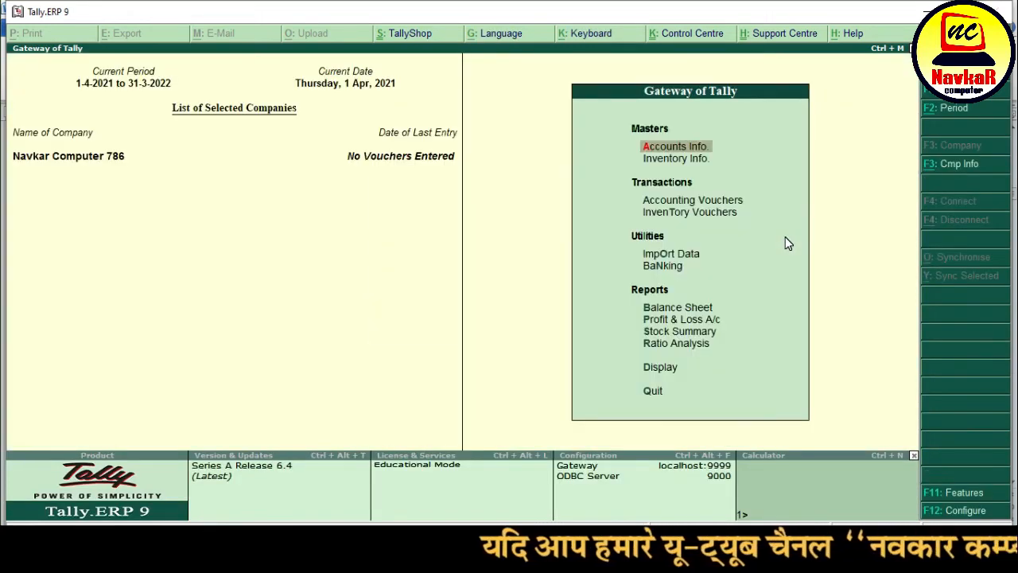
pyautogui.click(959, 167)
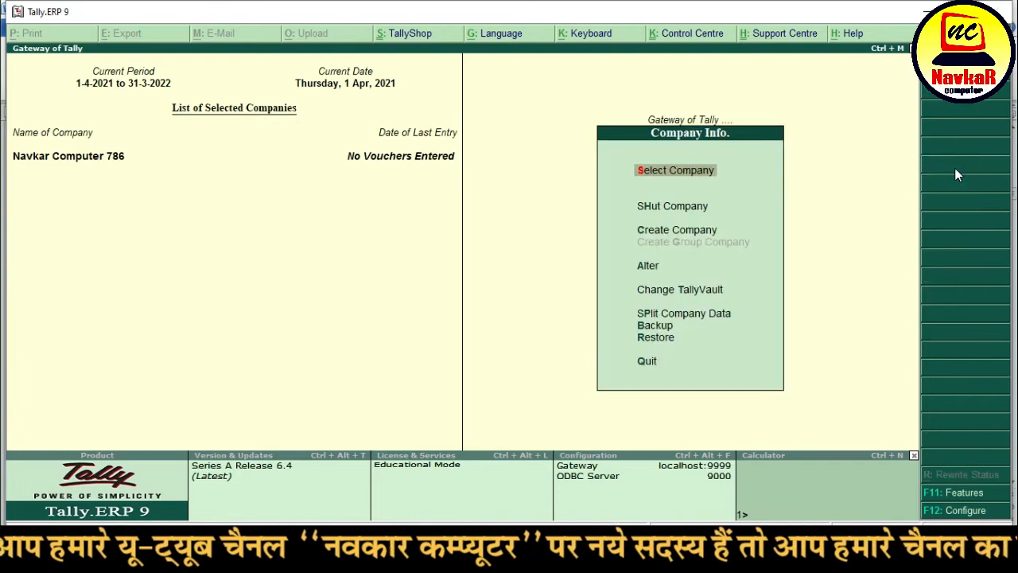
pyautogui.press('Down')
pyautogui.press('Down')
pyautogui.press('Down')
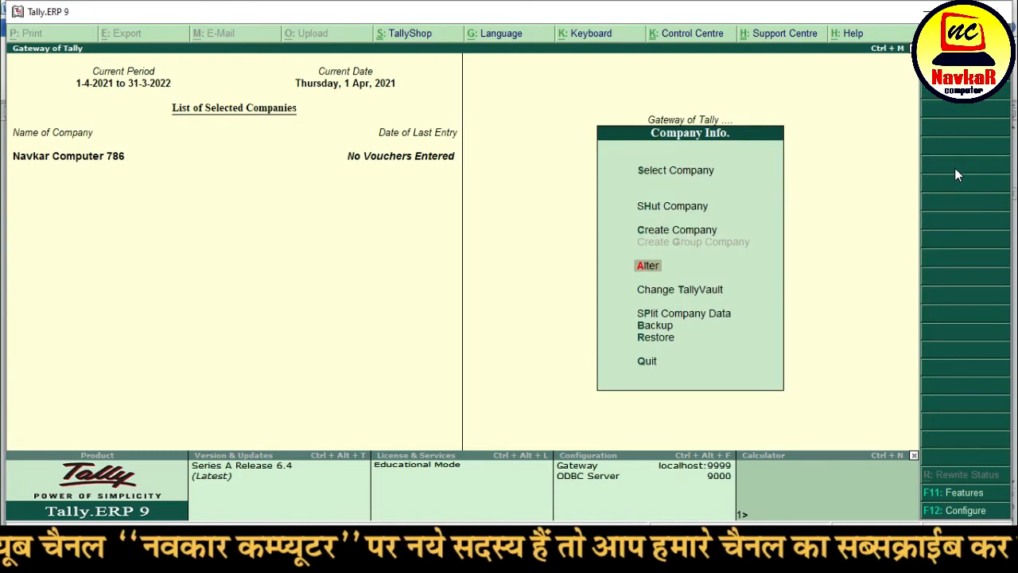
pyautogui.press('Return')
pyautogui.press('Return')
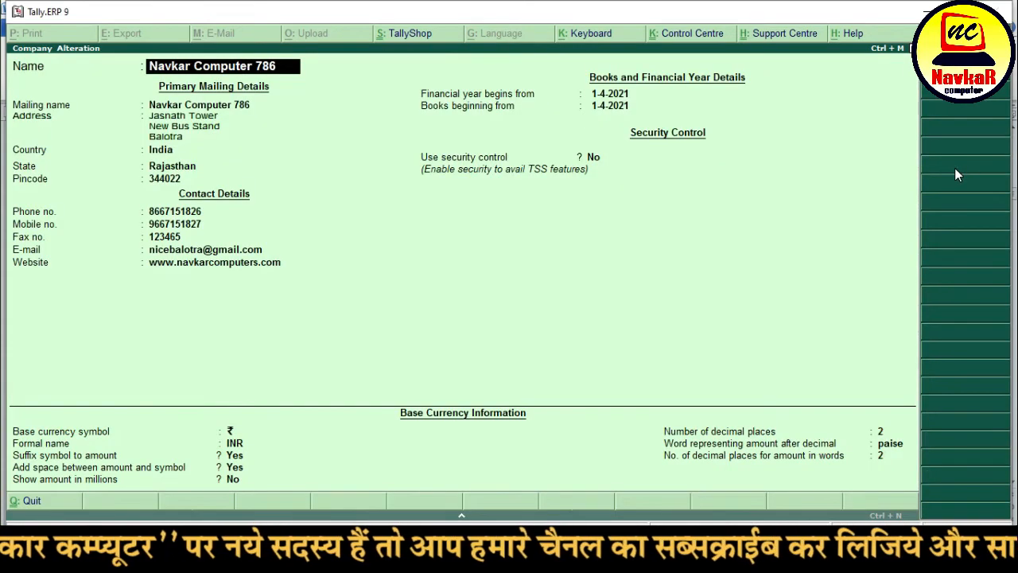
pyautogui.press('Escape')
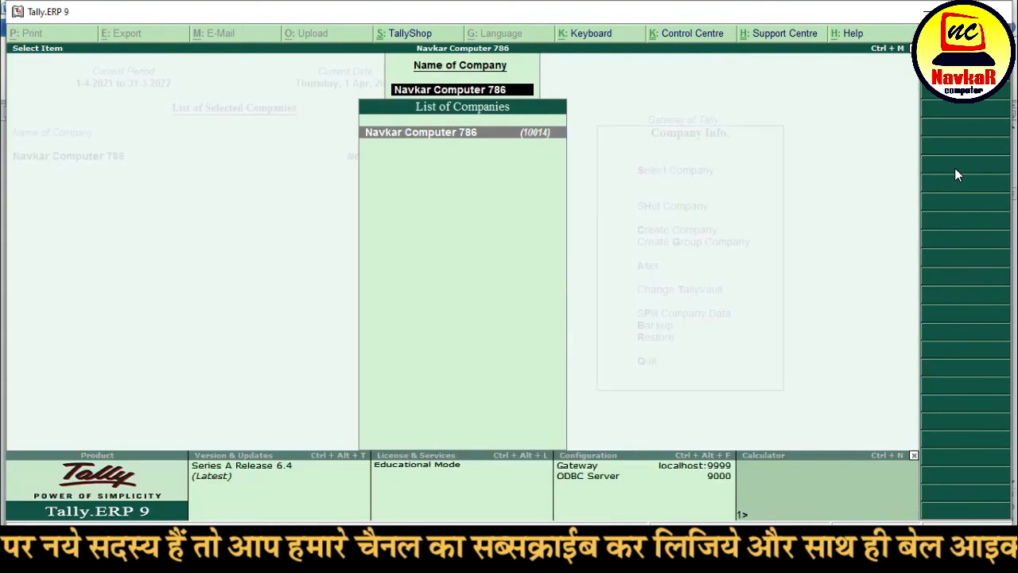
pyautogui.press('Escape')
pyautogui.press('Escape')
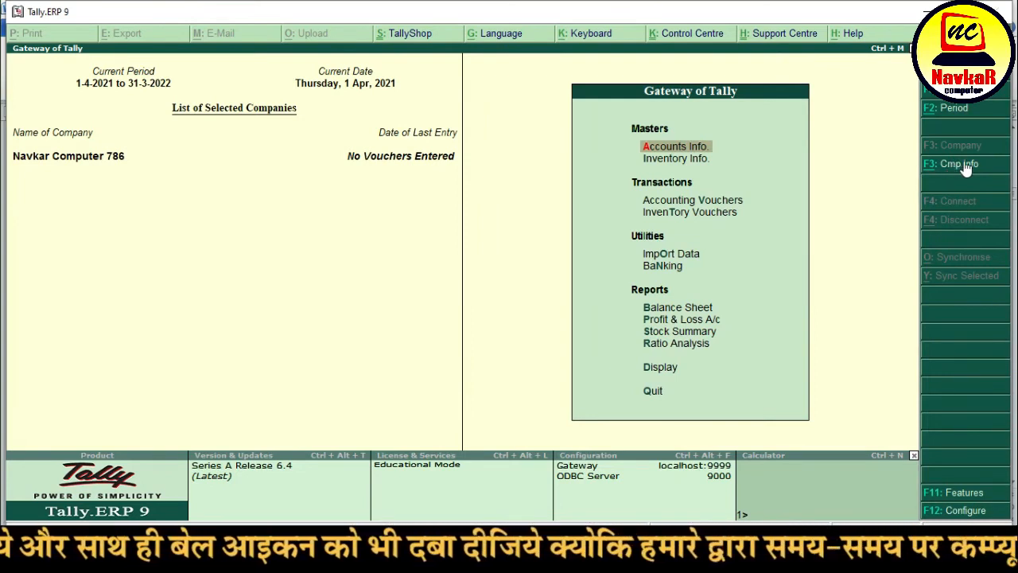
# - Open Navkar Computer 786 through F3: Cmp Info > Alter
pyautogui.click(959, 166)
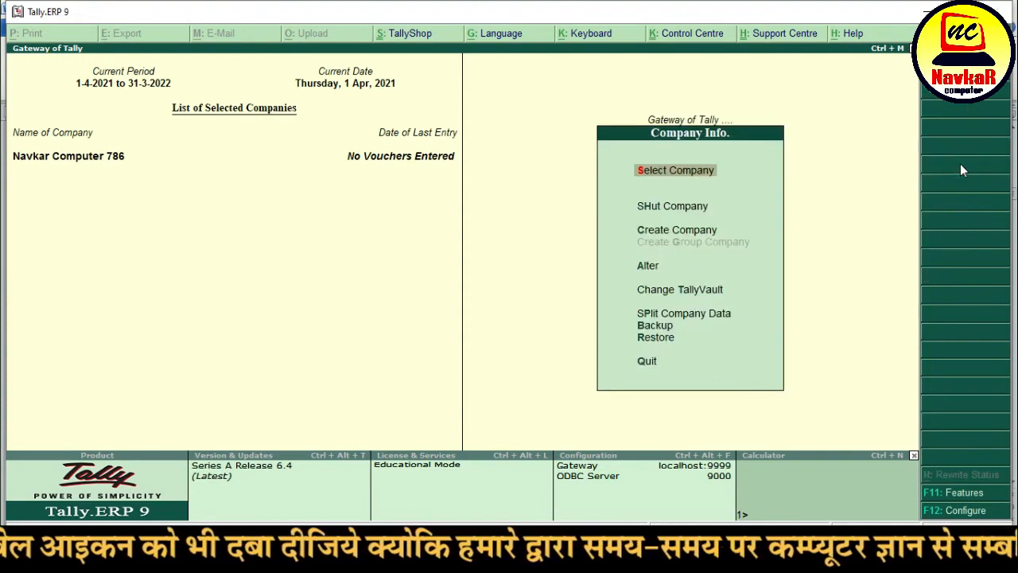
pyautogui.press('Down')
pyautogui.press('Down')
pyautogui.press('Down')
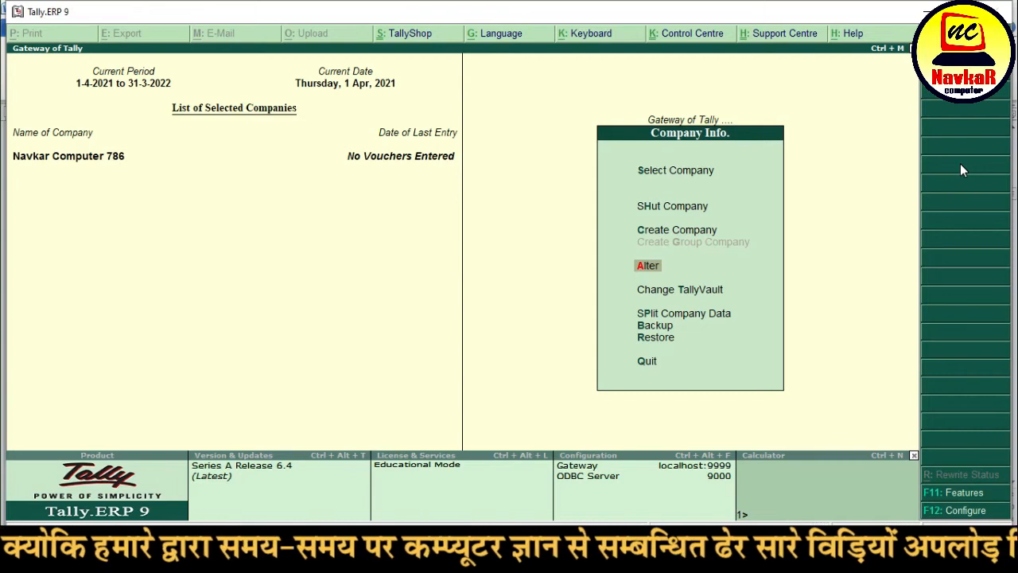
pyautogui.press('Return')
pyautogui.press('Return')
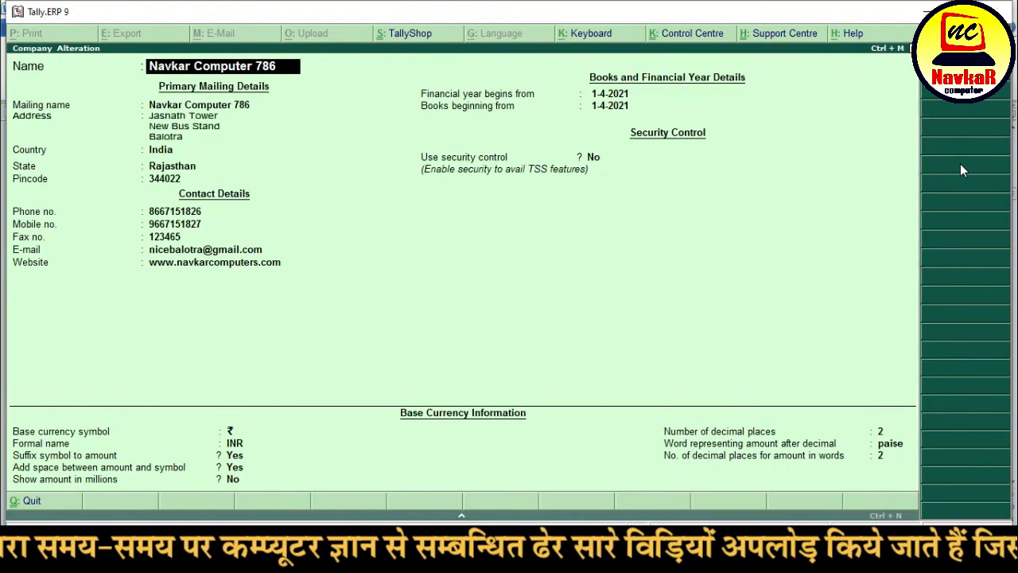
pyautogui.press('Return')
pyautogui.press('Return')
pyautogui.press('Return')
pyautogui.press('Return')
pyautogui.press('Return')
pyautogui.press('Return')
pyautogui.press('Return')
pyautogui.press('Return')
pyautogui.press('Return')
pyautogui.press('Return')
pyautogui.press('Return')
pyautogui.press('Return')
pyautogui.press('Return')
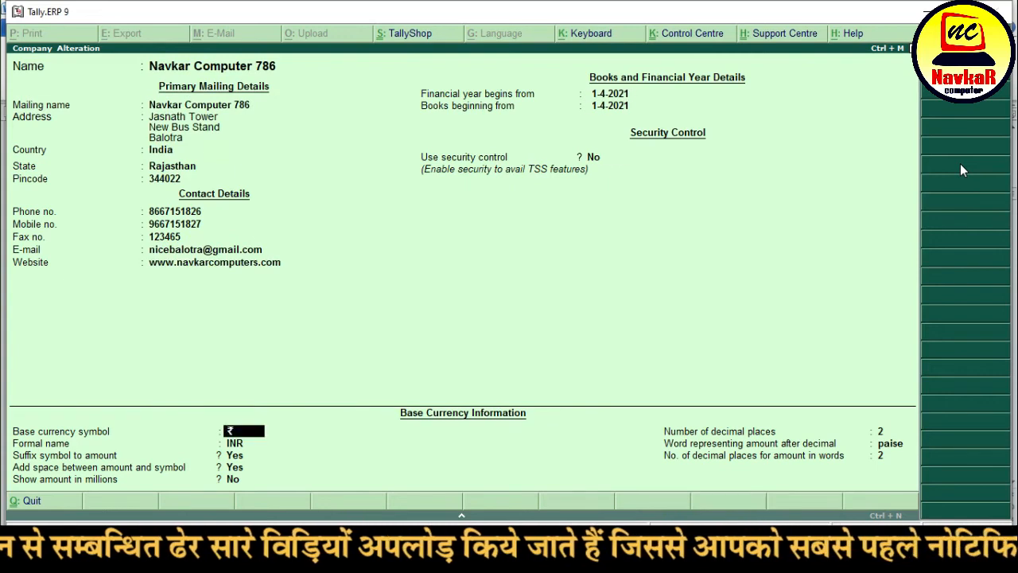
# - Turn on security control and enter the administrator name and password
pyautogui.write('y')
pyautogui.press('Return')
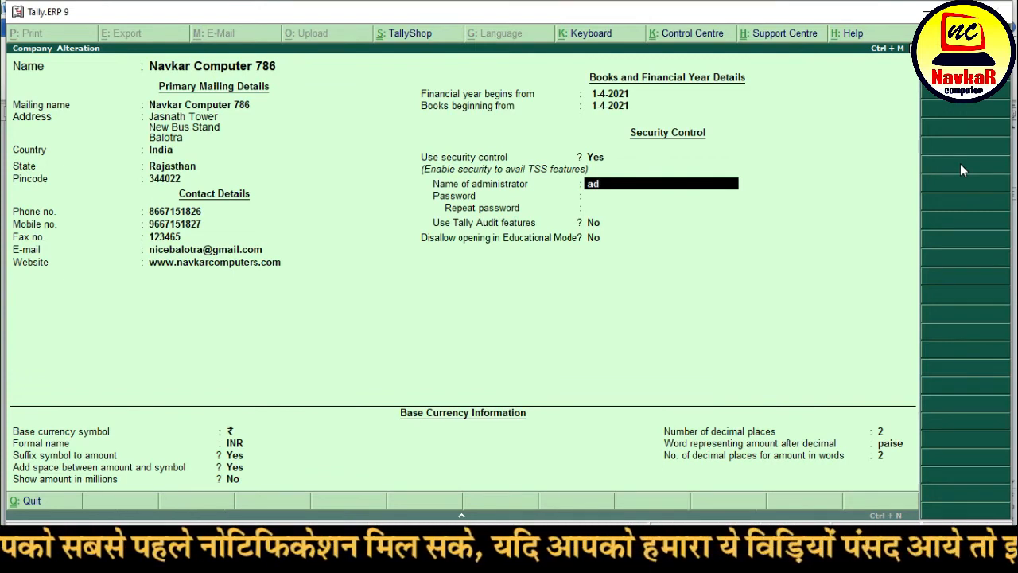
pyautogui.write('ram')
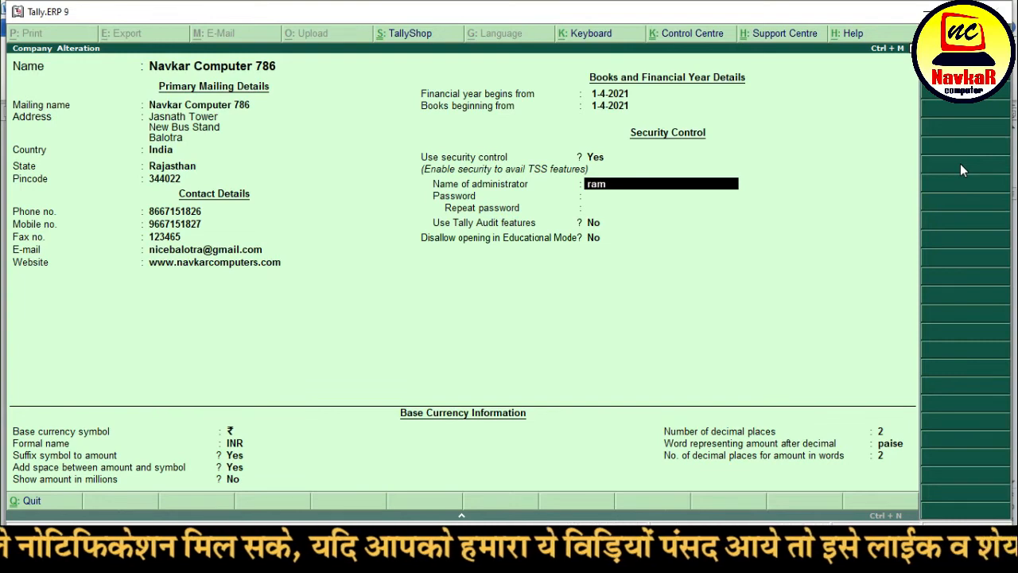
pyautogui.press('Return')
pyautogui.write('123')
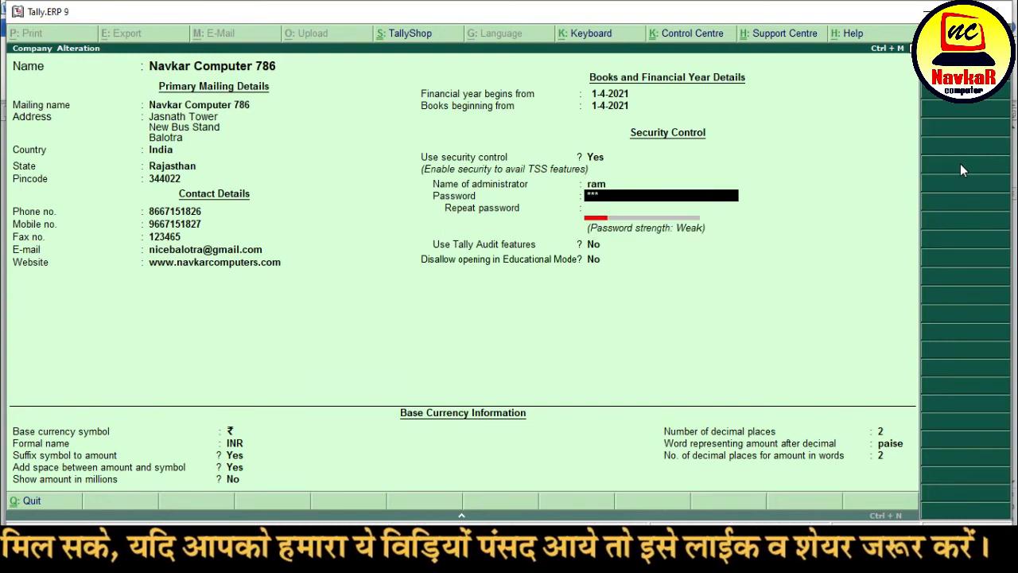
pyautogui.press('Return')
pyautogui.write('12')
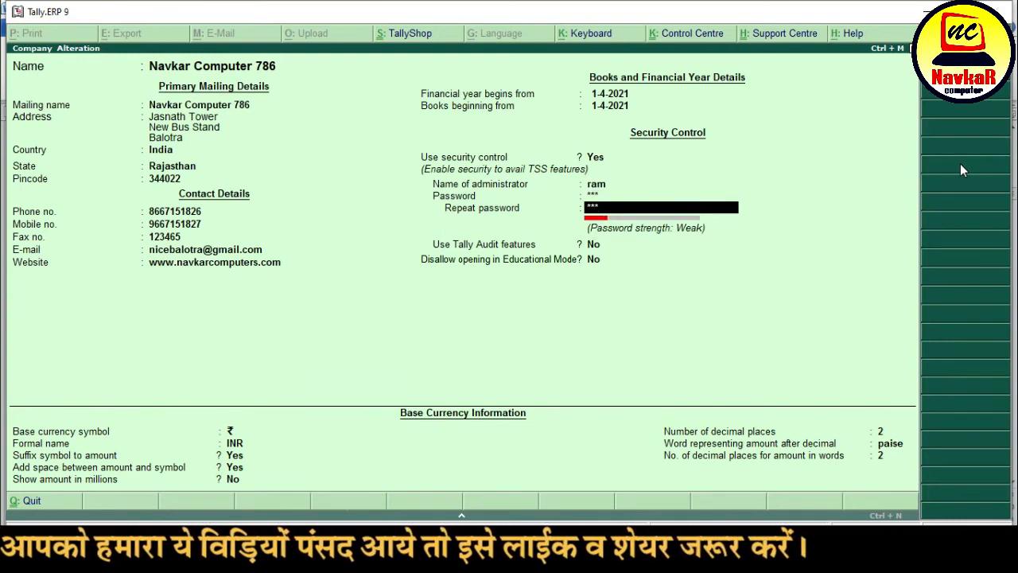
# - Confirm the repeated password, dismiss the forgotten-password warning and save the alteration
pyautogui.press('Up')
pyautogui.press('Up')
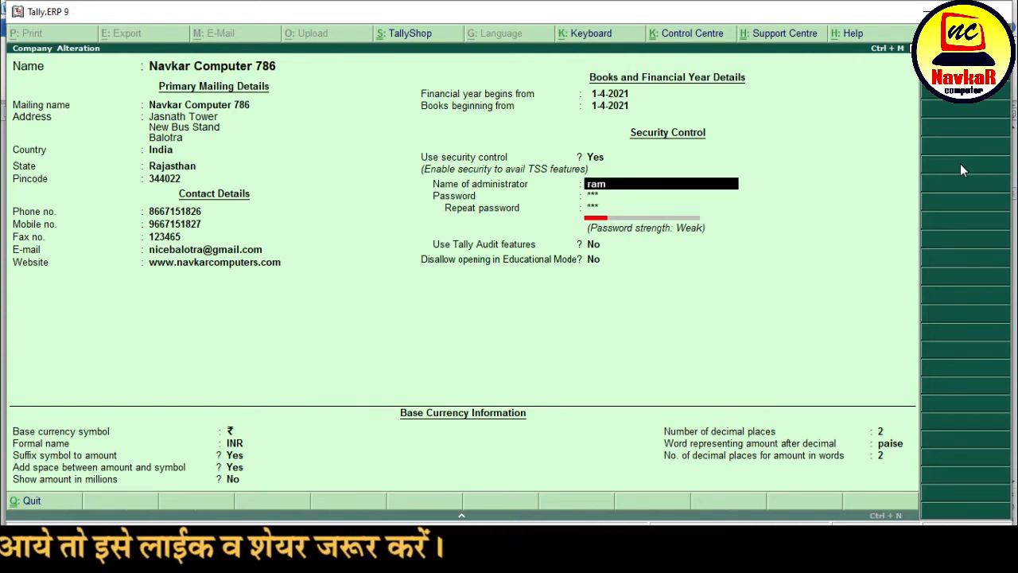
pyautogui.press('Return')
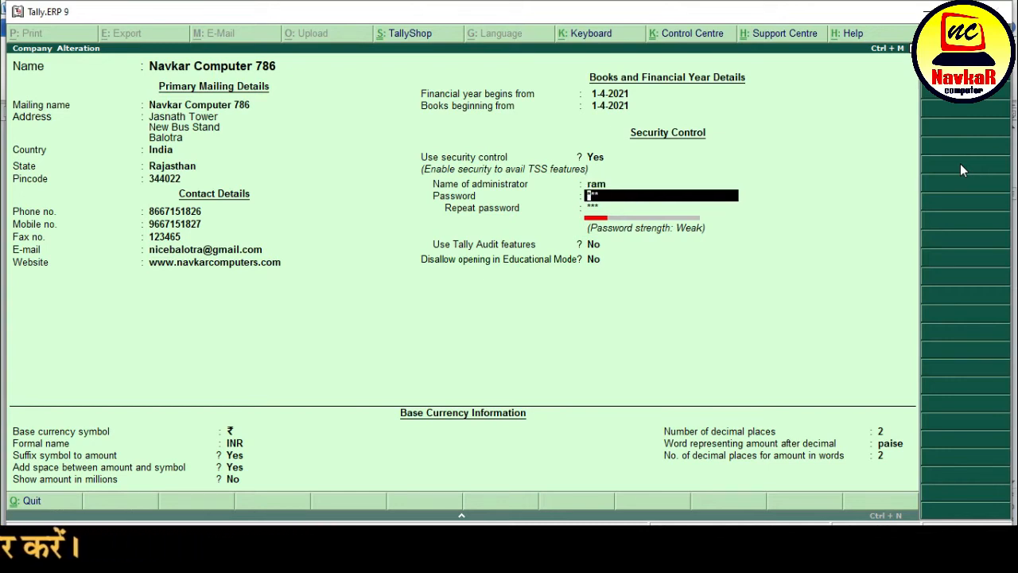
pyautogui.press('Return')
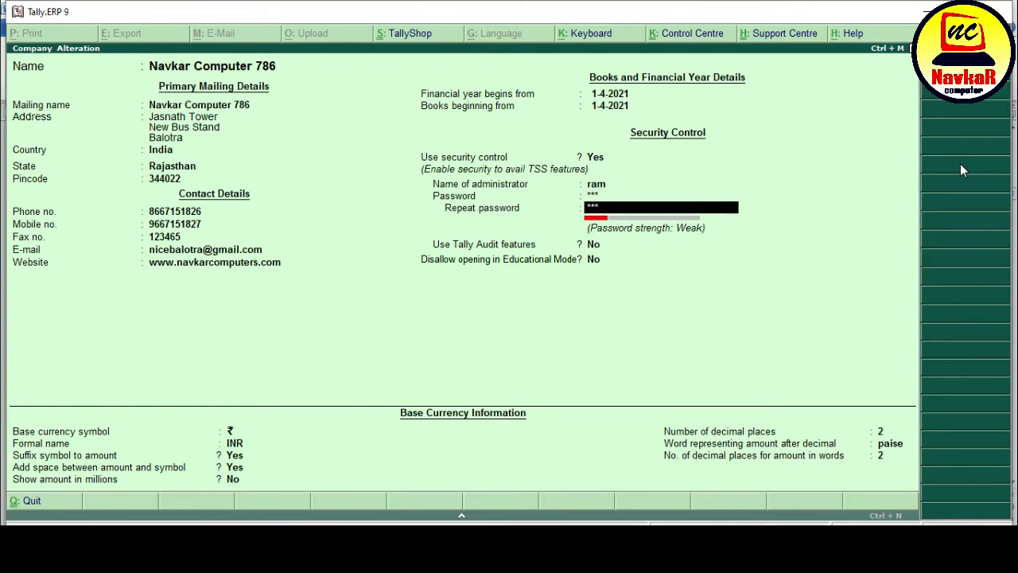
pyautogui.press('Return')
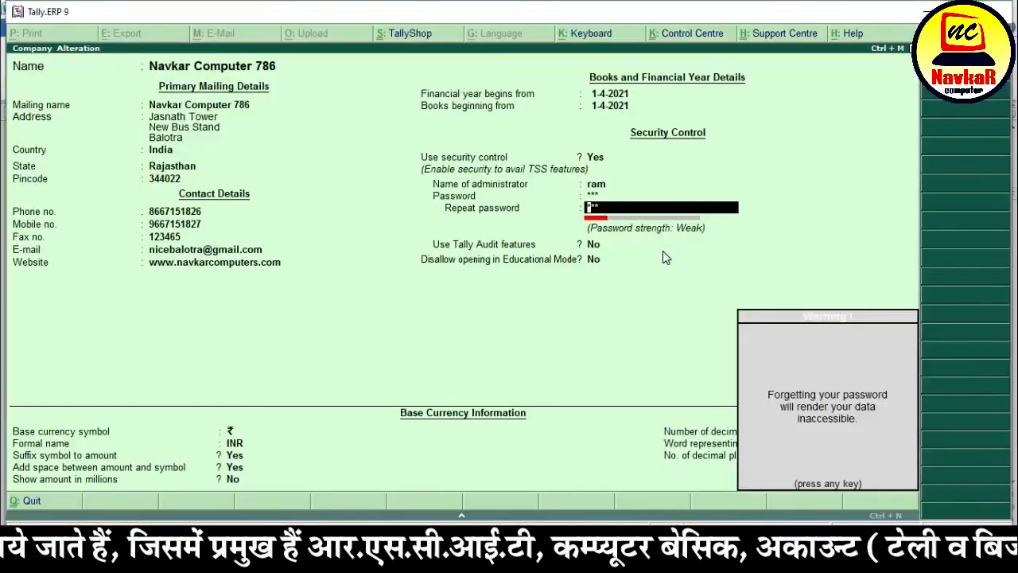
pyautogui.press('Return')
pyautogui.press('Return')
pyautogui.press('Return')
pyautogui.press('Return')
pyautogui.press('Return')
pyautogui.press('Return')
pyautogui.press('Return')
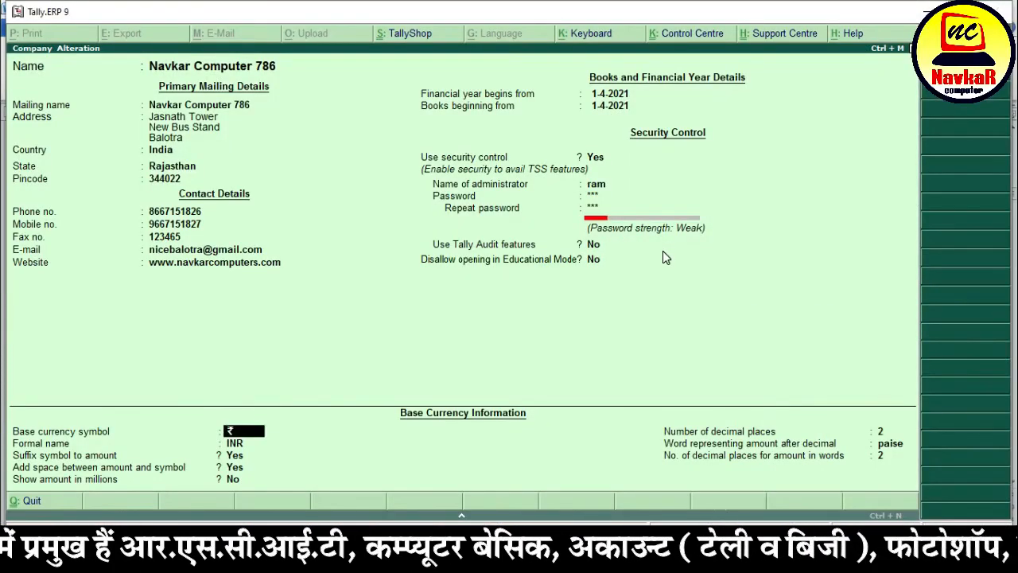
pyautogui.press('Return')
pyautogui.press('Return')
pyautogui.press('Return')
pyautogui.press('Return')
pyautogui.press('Return')
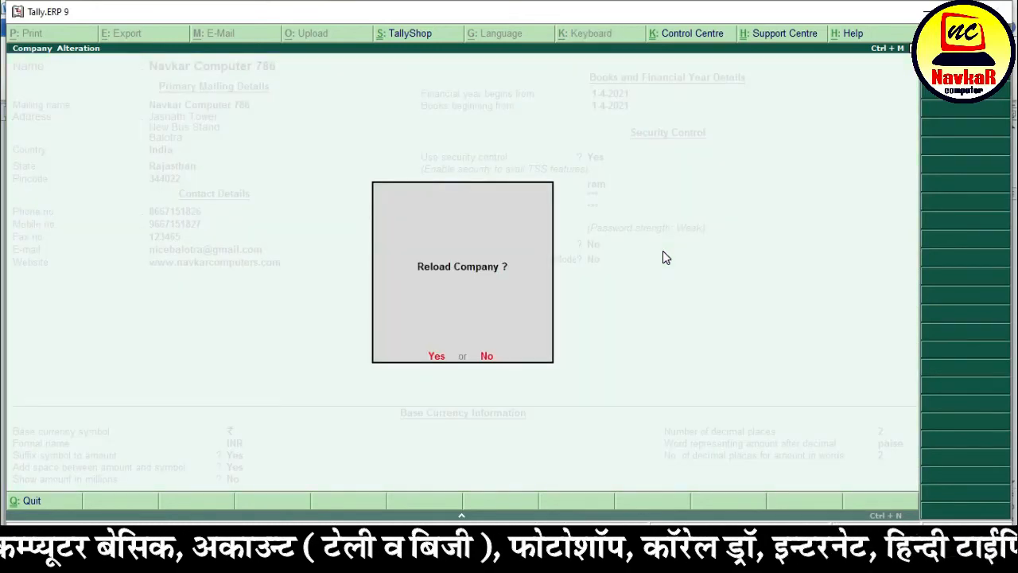
# - Reload Navkar Computer 786 and log in with the administrator user name and password
pyautogui.press('Return')
pyautogui.write('ram')
pyautogui.press('Return')
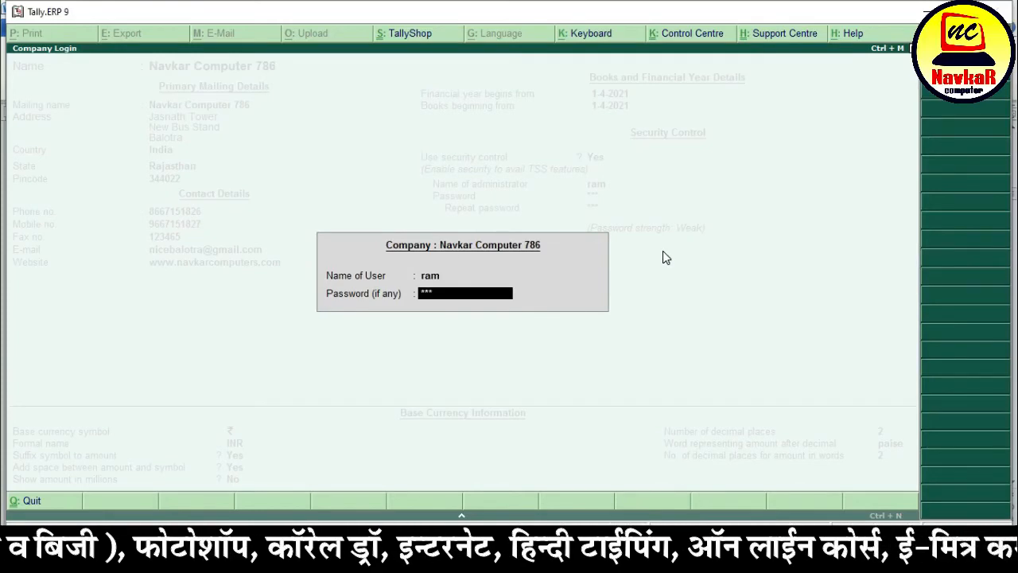
pyautogui.press('Return')
# - Return to the Gateway and shut Navkar Computer 786 with Alt+F1
pyautogui.press('Escape')
pyautogui.press('Escape')
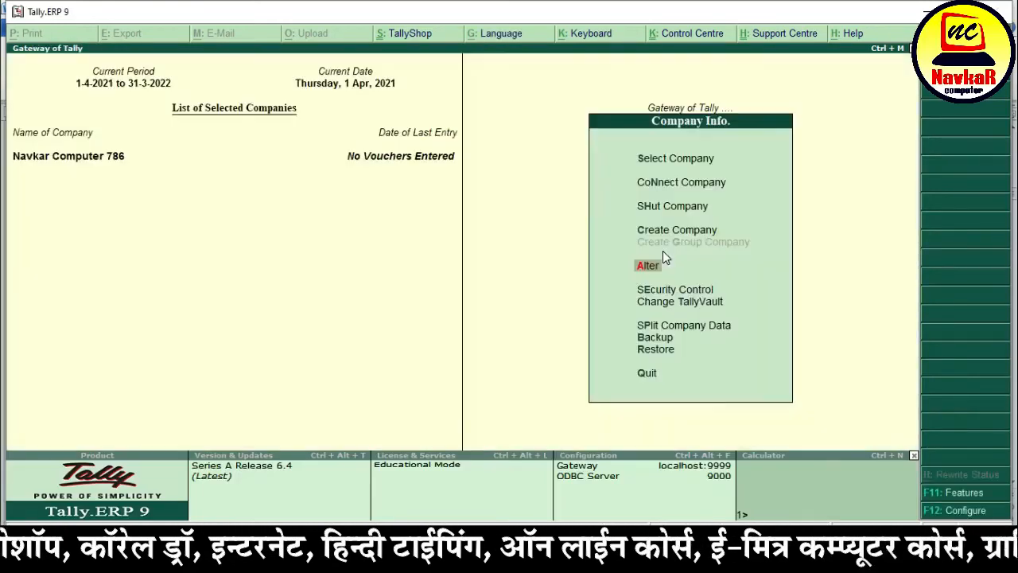
pyautogui.press('Escape')
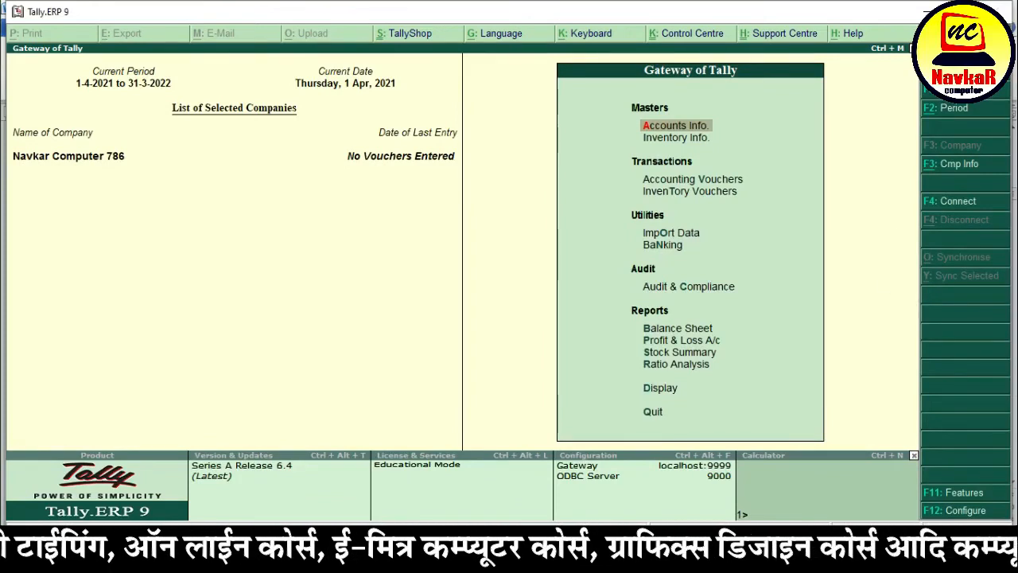
pyautogui.hotkey('alt', 'F1')
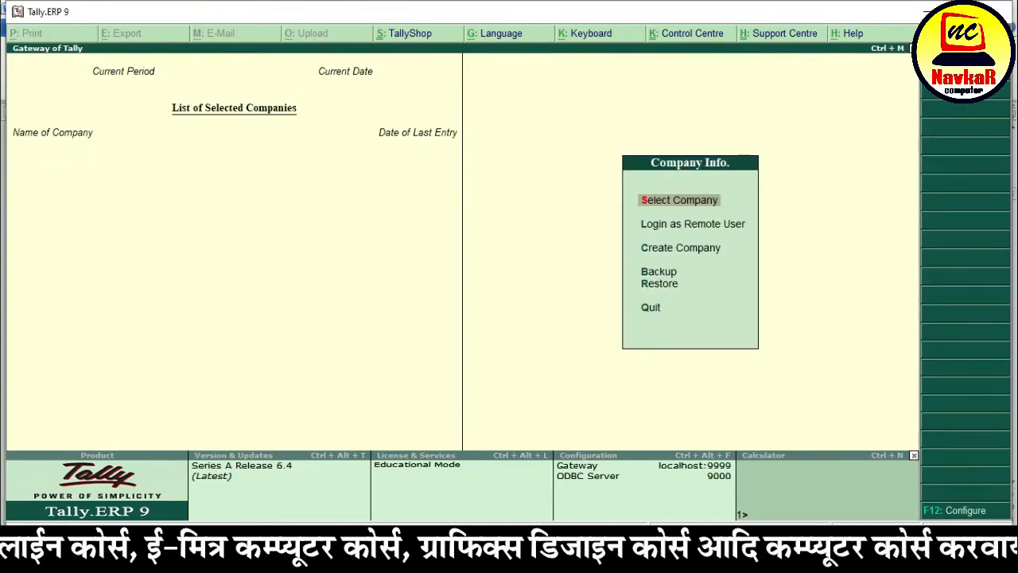
# - Select Navkar Computer 786 and replace the 'admin' user name with the administrator's user name
pyautogui.press('Return')
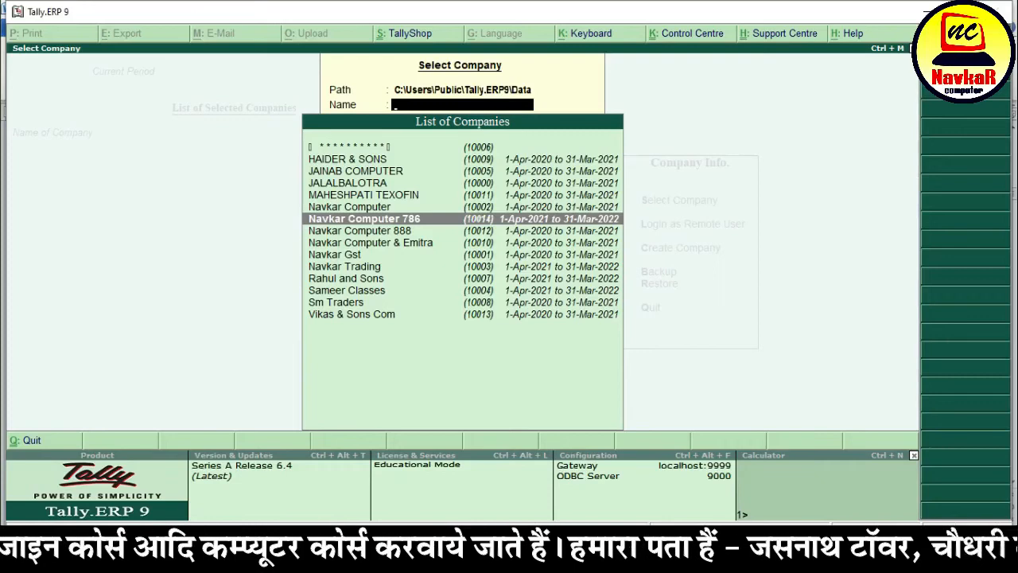
pyautogui.press('Return')
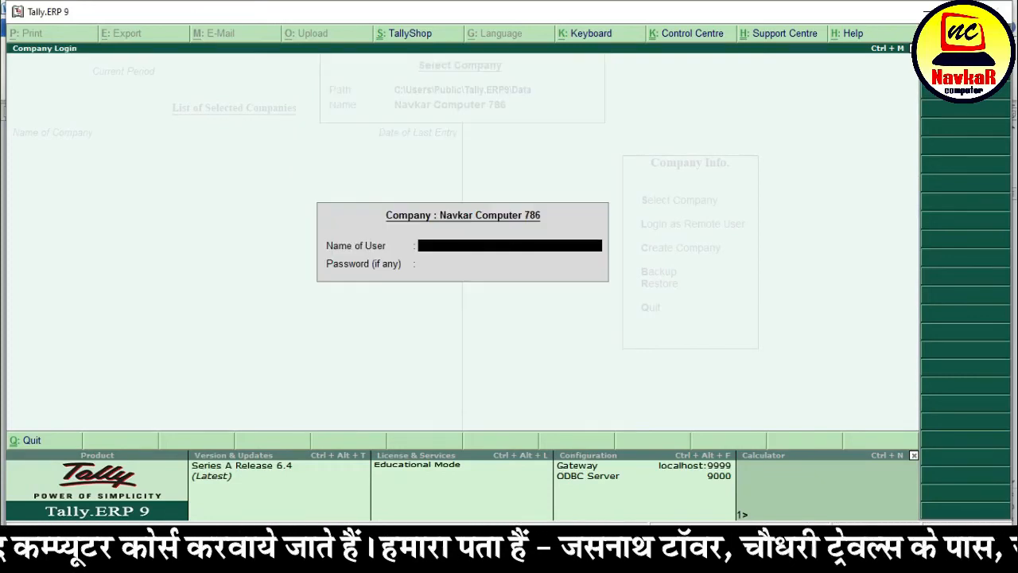
pyautogui.write('admin')
pyautogui.press('Return')
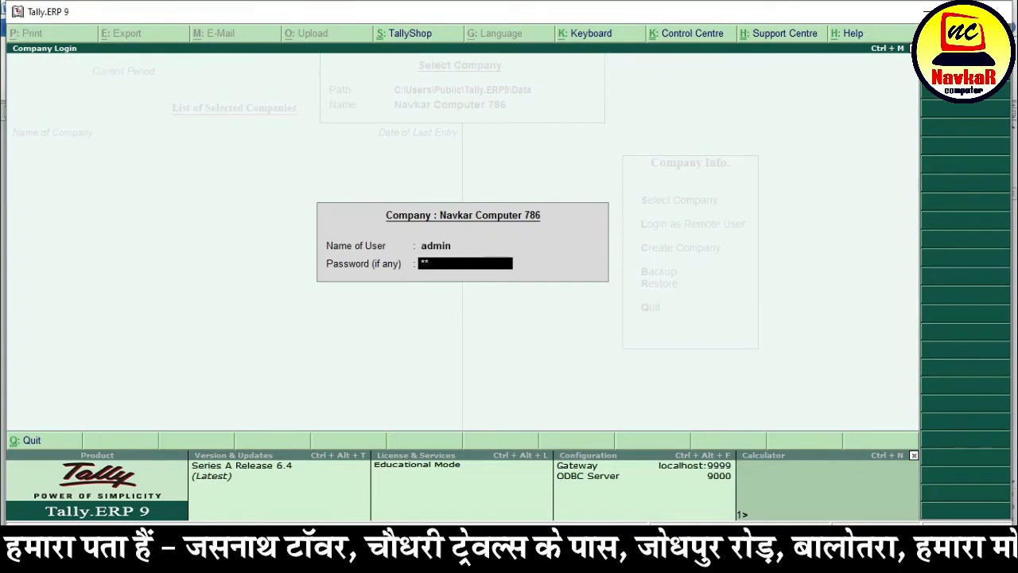
pyautogui.press('Return')
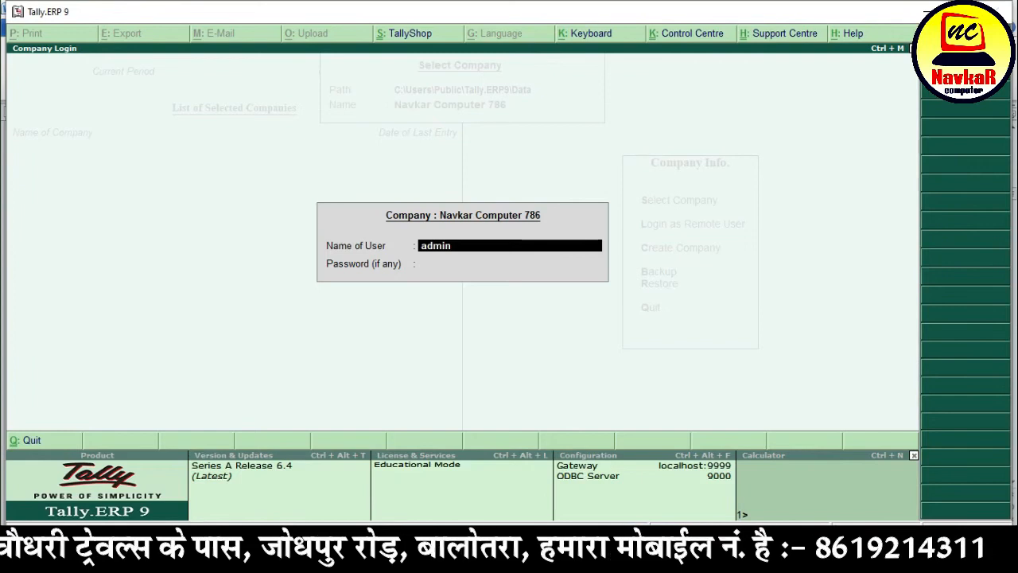
pyautogui.write('ram')
pyautogui.press('Return')
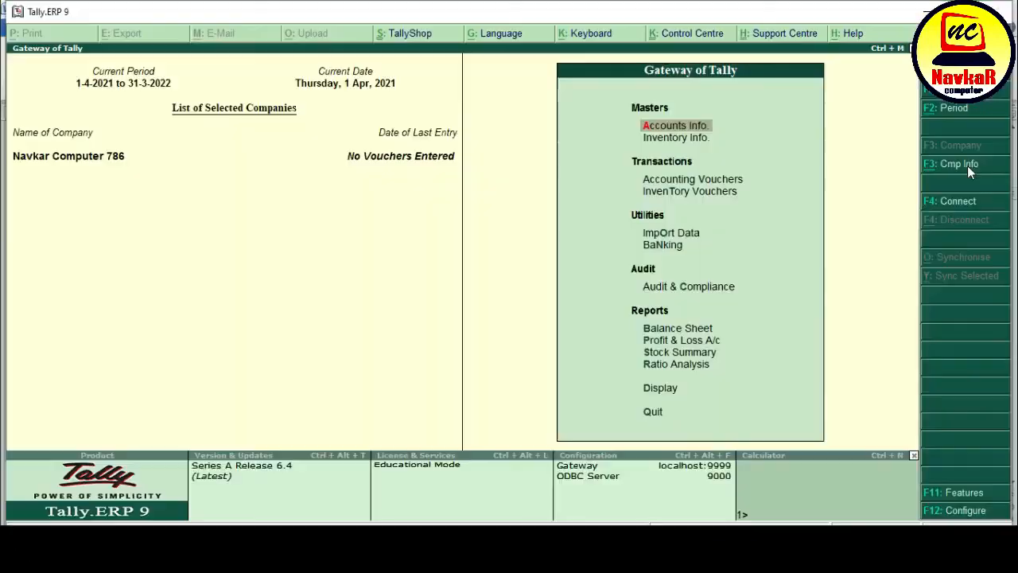
pyautogui.click(947, 164)
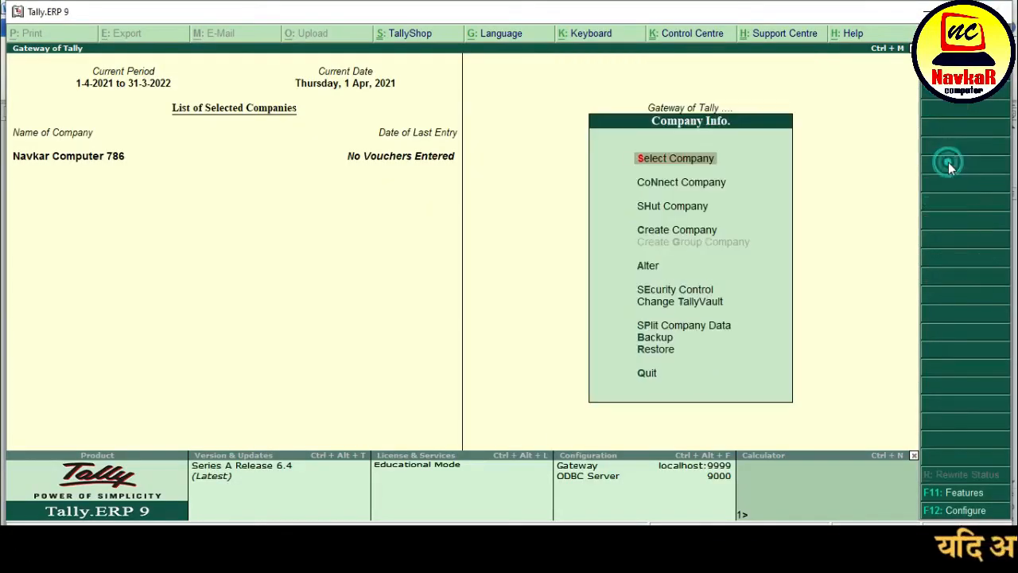
pyautogui.press('Down')
pyautogui.press('Down')
pyautogui.press('Down')
pyautogui.press('Down')
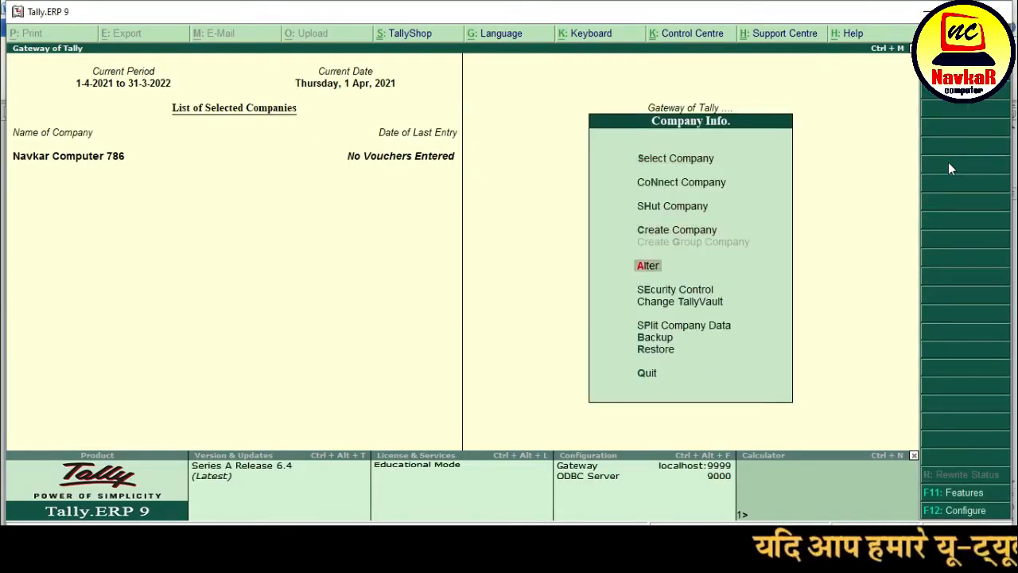
pyautogui.press('Return')
pyautogui.press('Return')
pyautogui.press('Return')
pyautogui.press('Return')
pyautogui.press('Return')
pyautogui.press('Return')
pyautogui.press('Return')
pyautogui.press('Return')
pyautogui.press('Return')
pyautogui.press('Return')
pyautogui.press('Return')
pyautogui.press('Return')
pyautogui.press('Return')
pyautogui.press('Return')
pyautogui.press('Return')
pyautogui.press('Return')
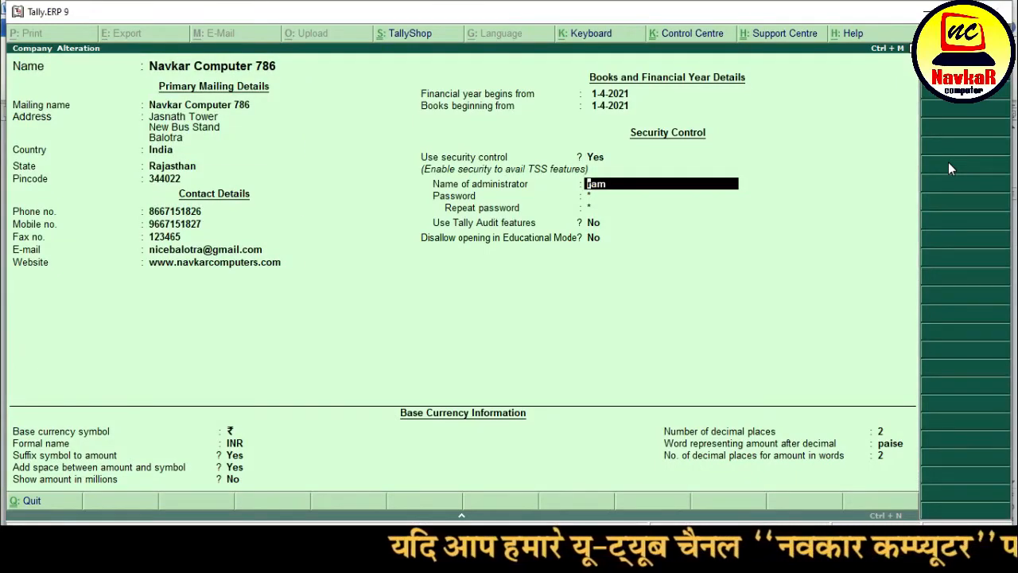
pyautogui.press('BackSpace')
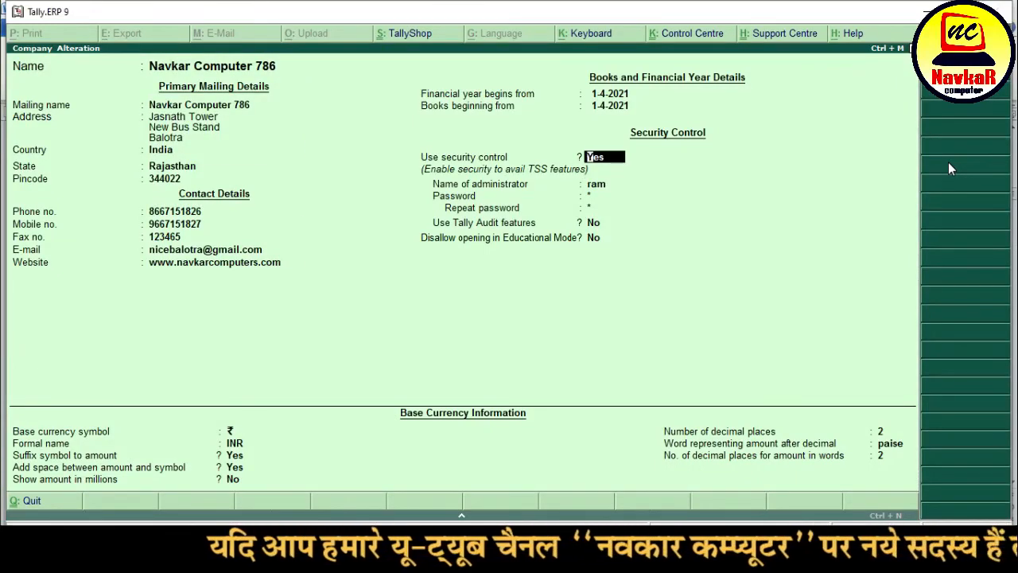
pyautogui.press('Return')
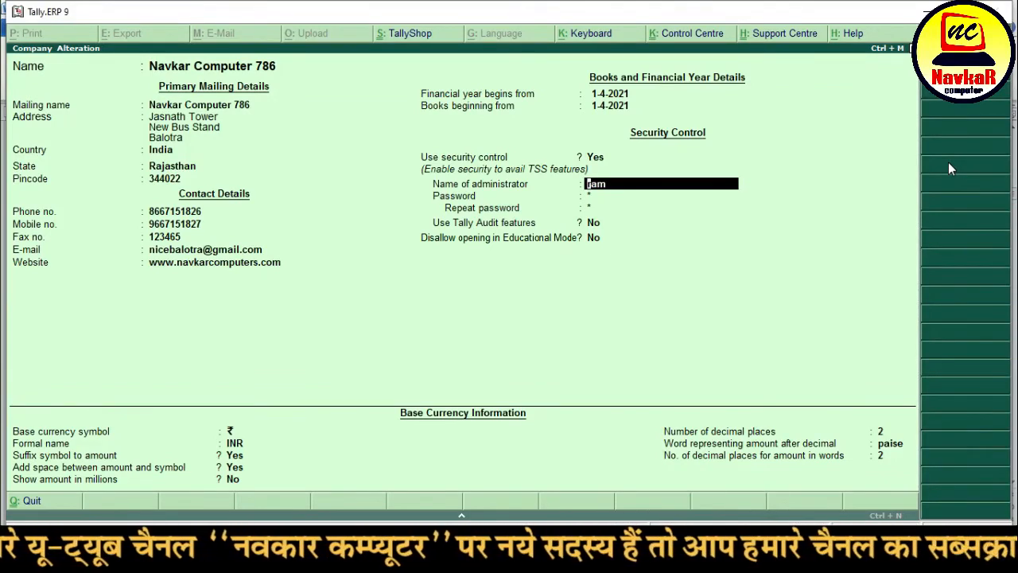
pyautogui.press('Return')
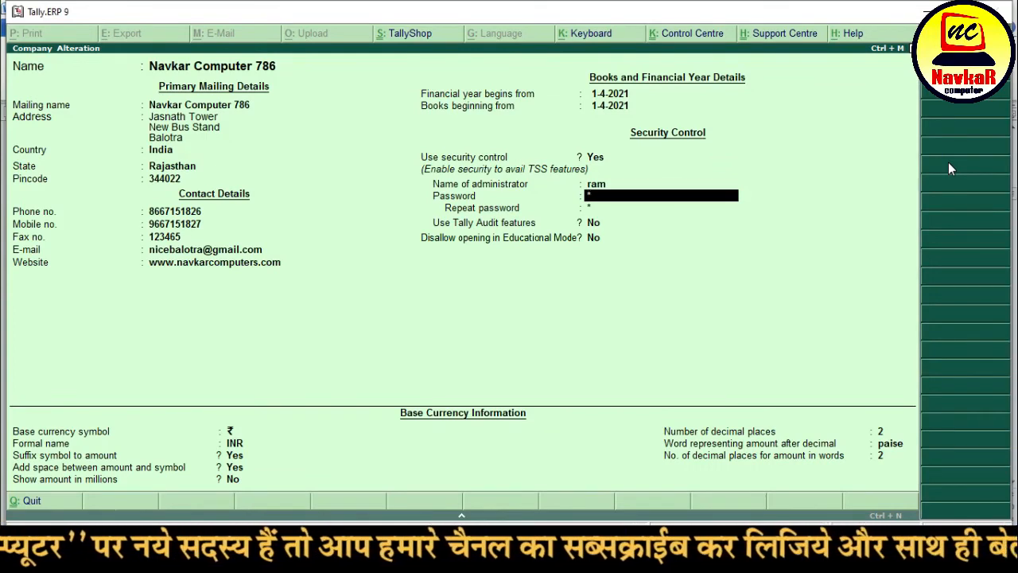
pyautogui.press('Return')
pyautogui.press('Return')
pyautogui.press('Return')
pyautogui.press('Return')
pyautogui.press('Return')
pyautogui.press('Return')
pyautogui.press('Return')
pyautogui.press('Return')
pyautogui.press('Return')
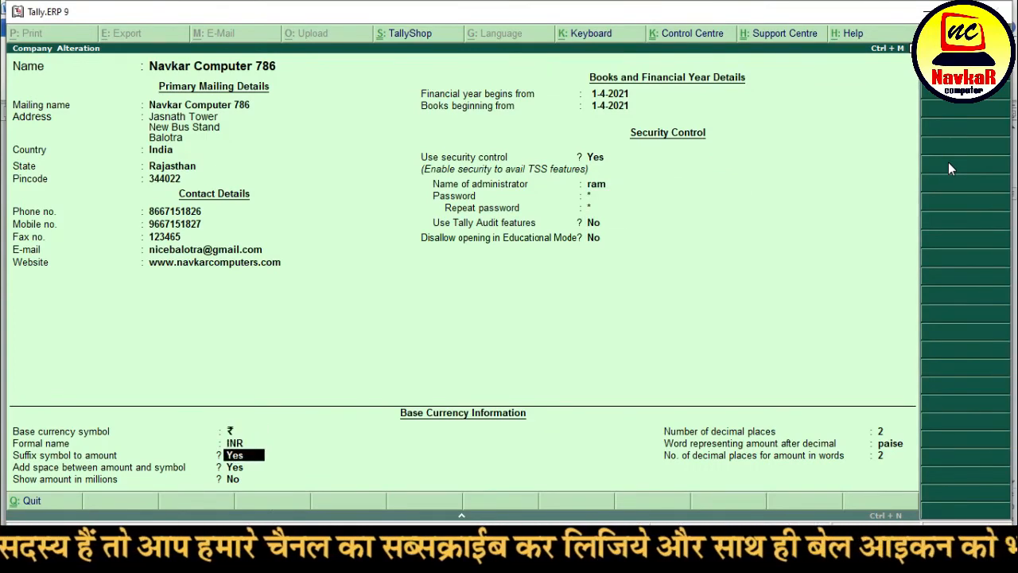
pyautogui.press('Return')
pyautogui.press('Return')
pyautogui.press('Return')
pyautogui.press('Escape')
pyautogui.press('y')
pyautogui.press('Escape')
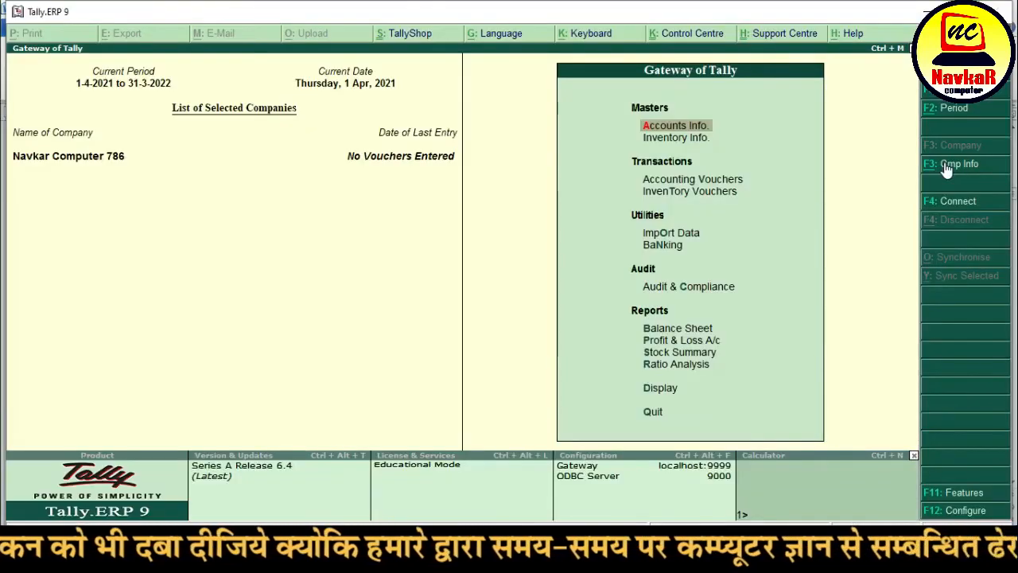
pyautogui.click(945, 167)
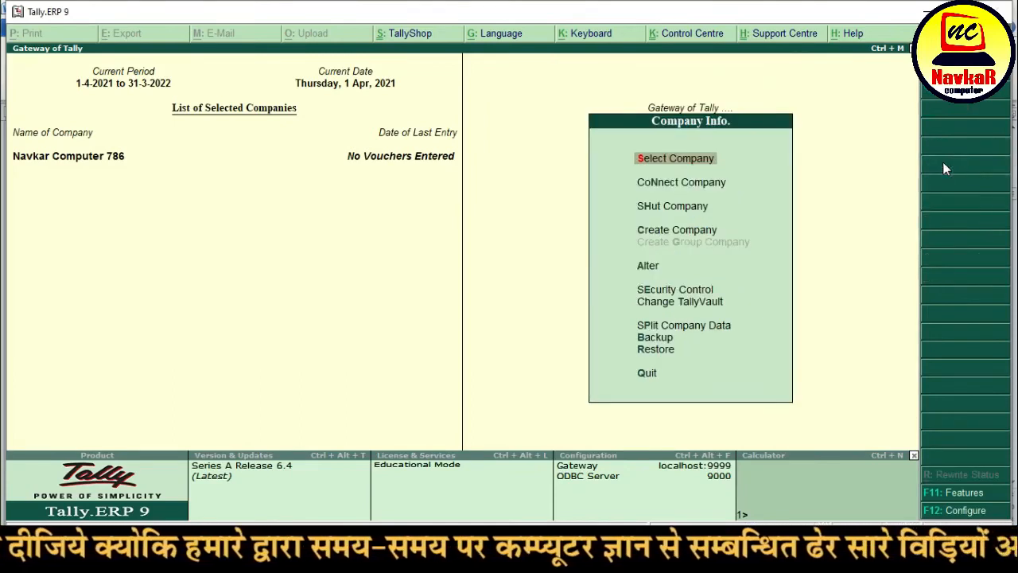
pyautogui.press('Down')
pyautogui.press('Down')
pyautogui.press('Down')
pyautogui.press('Down')
pyautogui.press('Down')
pyautogui.press('Down')
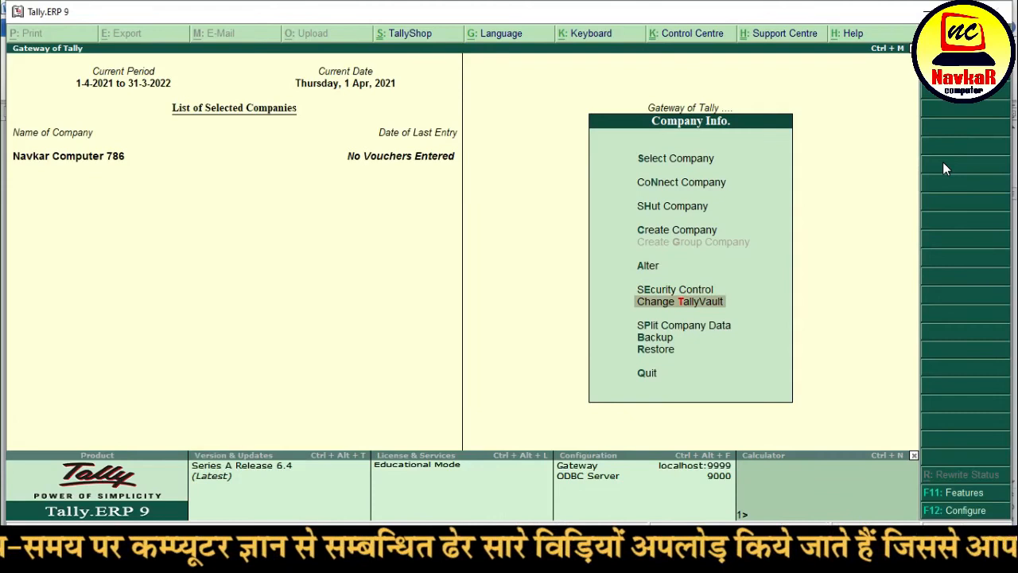
pyautogui.press('Escape')
pyautogui.press('Escape')
pyautogui.press('n')
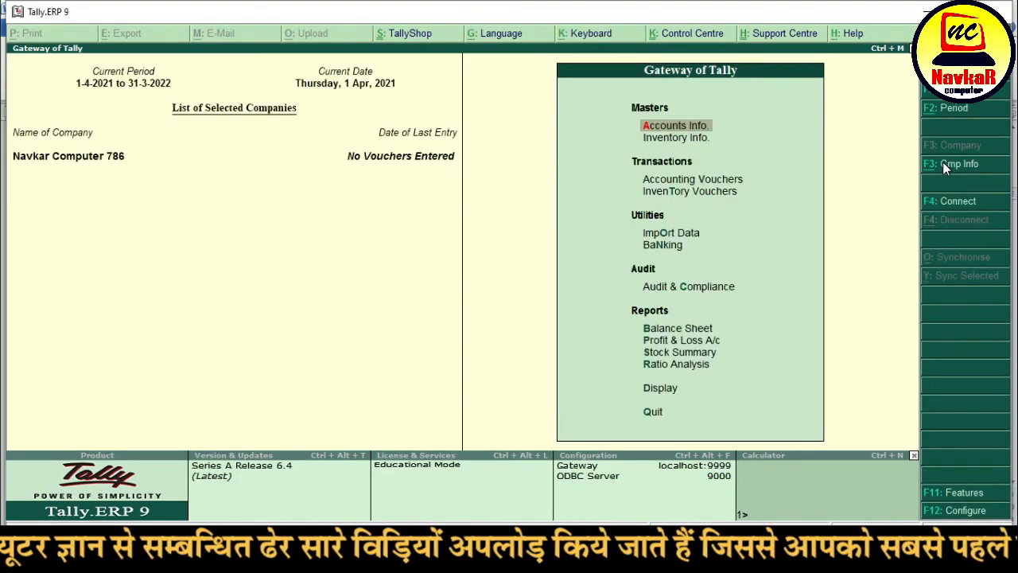
pyautogui.click(942, 161)
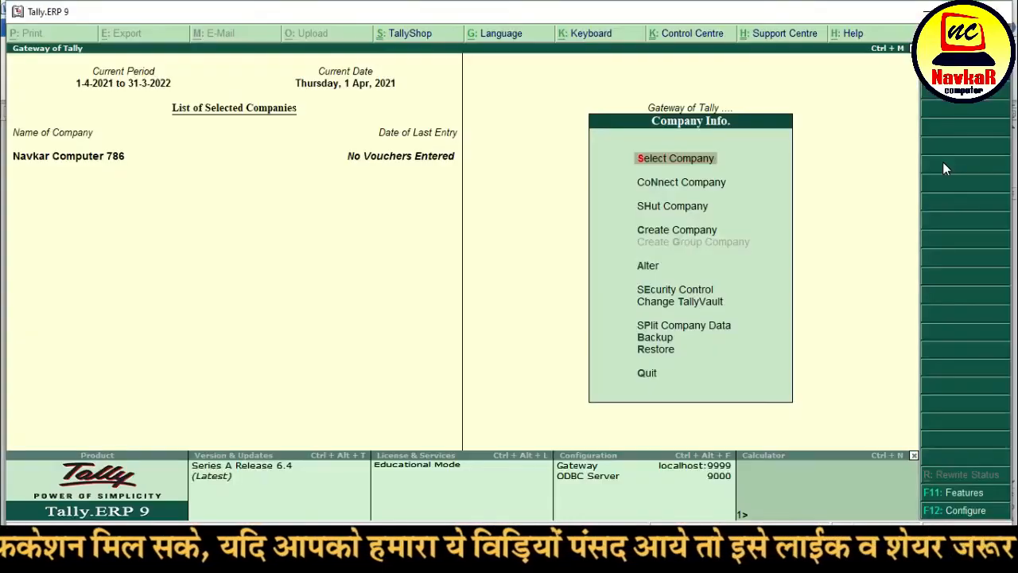
pyautogui.press('Down')
pyautogui.press('Down')
pyautogui.press('Down')
pyautogui.press('Down')
pyautogui.press('Down')
pyautogui.press('Down')
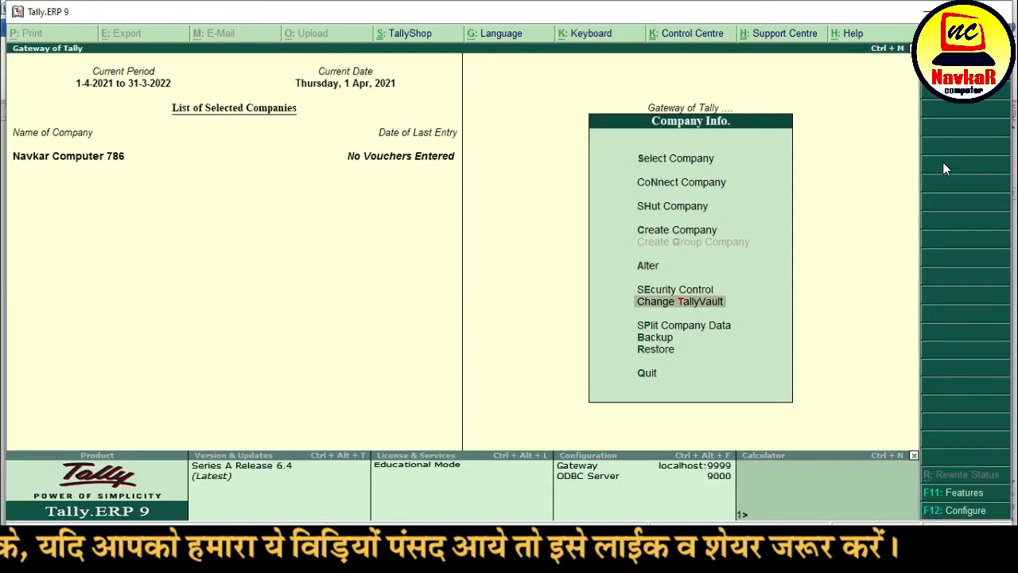
pyautogui.press('Return')
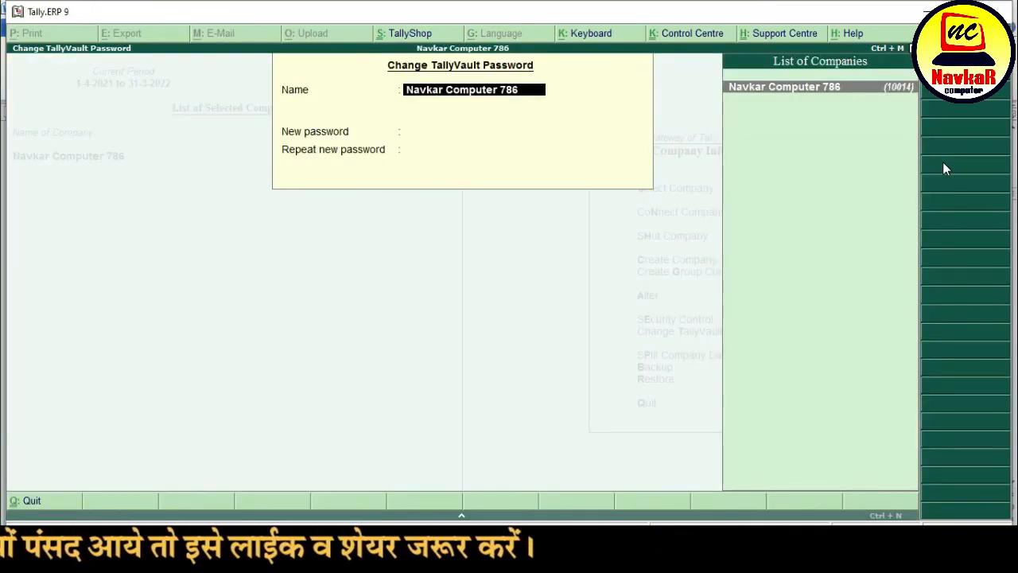
pyautogui.press('Escape')
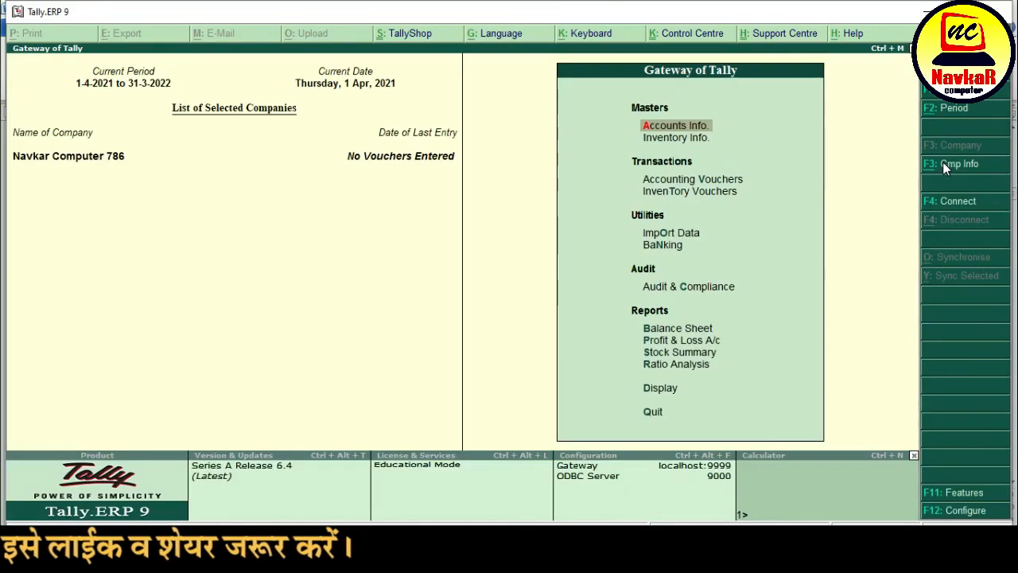
# - Dismiss the company list and choose Change TallyVault from the Company Info menu
pyautogui.press('F1')
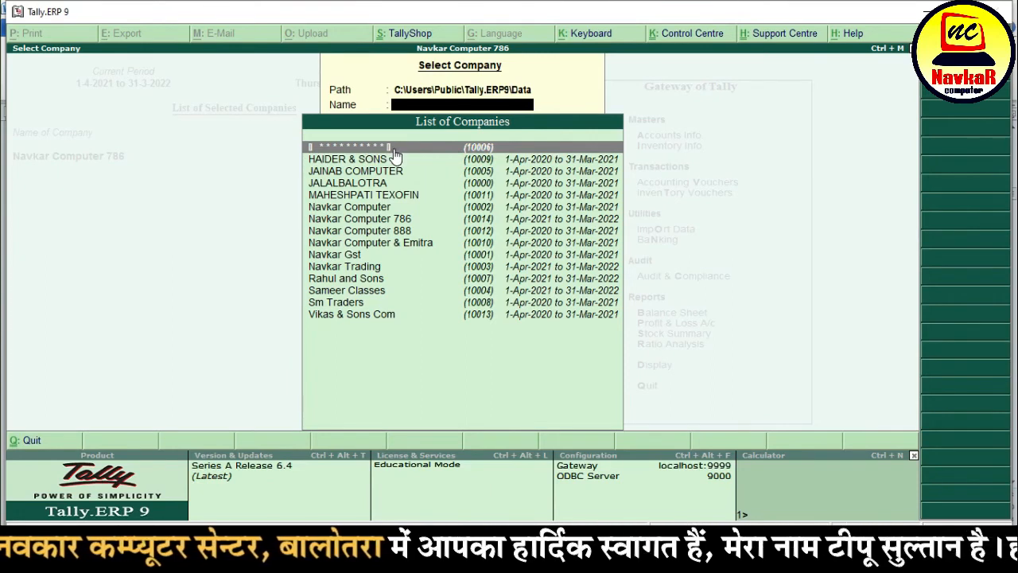
pyautogui.press('Escape')
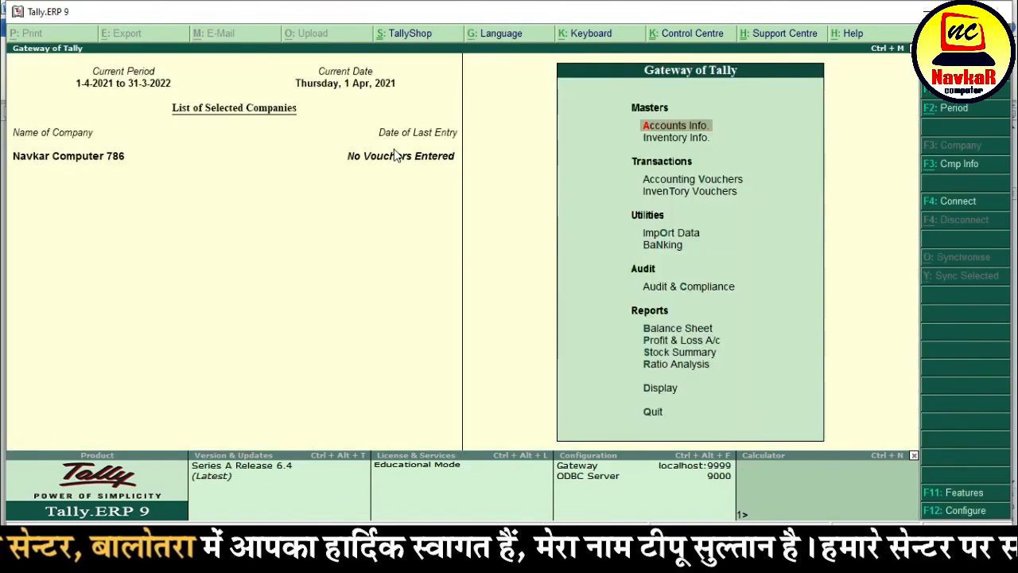
pyautogui.click(961, 167)
pyautogui.press('Down')
pyautogui.press('Down')
pyautogui.press('Down')
pyautogui.press('Down')
pyautogui.press('Down')
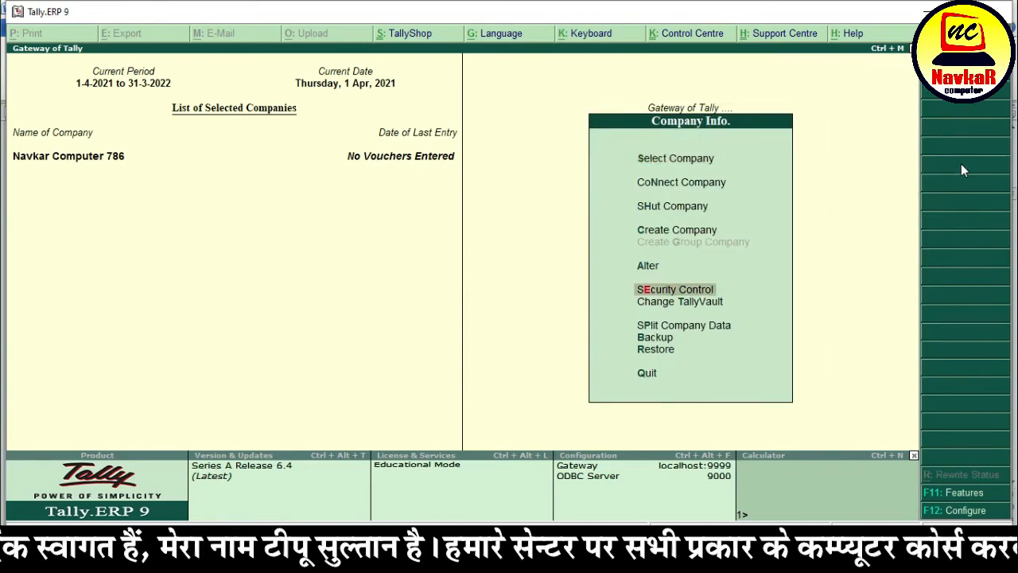
pyautogui.press('Down')
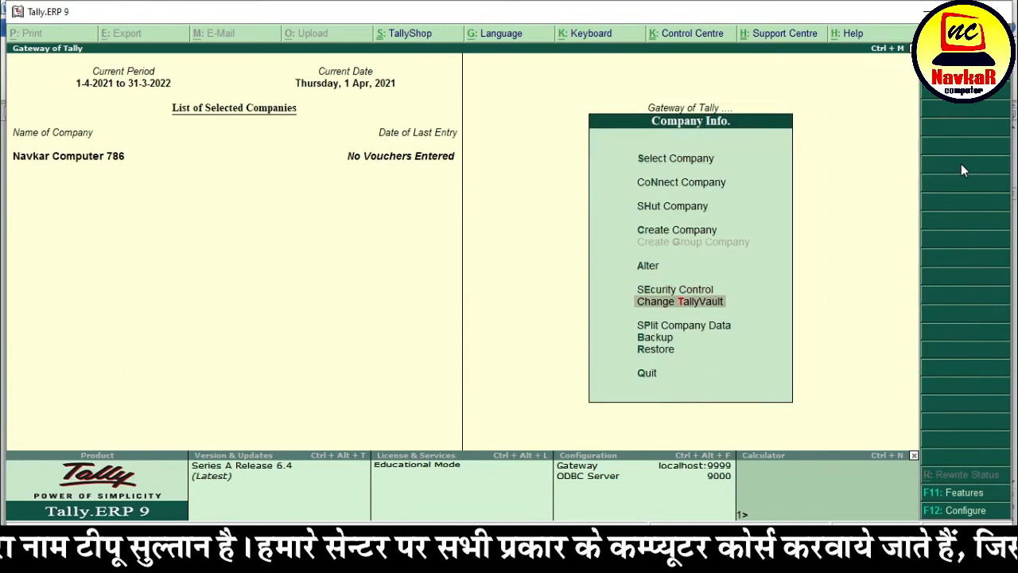
pyautogui.press('Return')
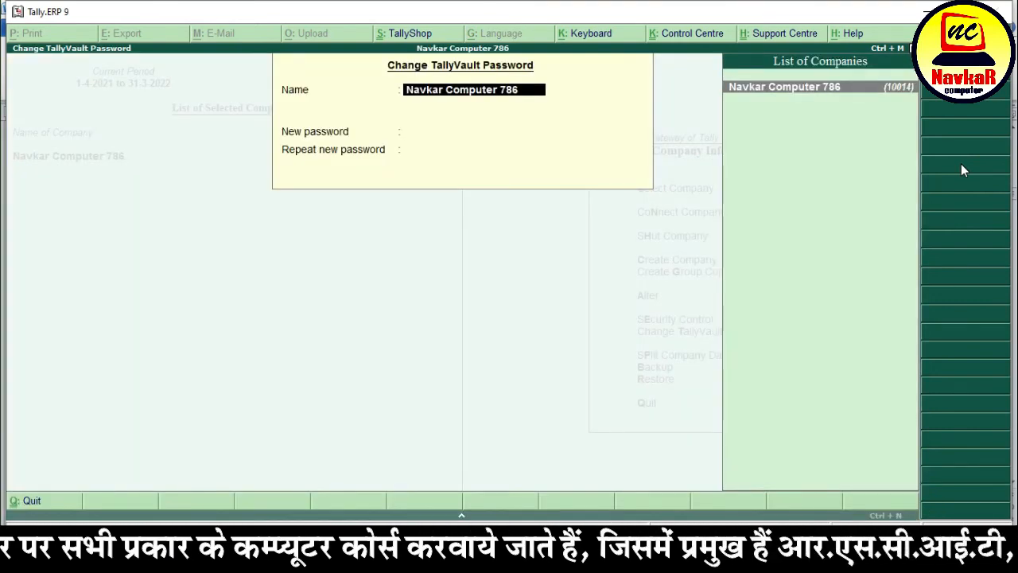
# - Enter the new TallyVault password for Navkar Computer 786 and repeat it to confirm
pyautogui.press('Return')
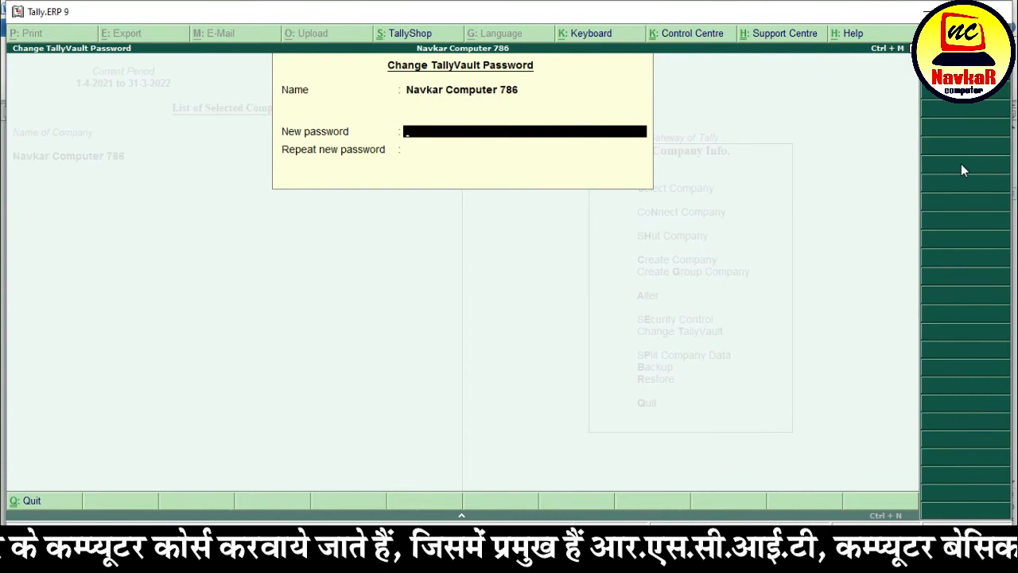
pyautogui.write('***')
pyautogui.press('Return')
pyautogui.write('**')
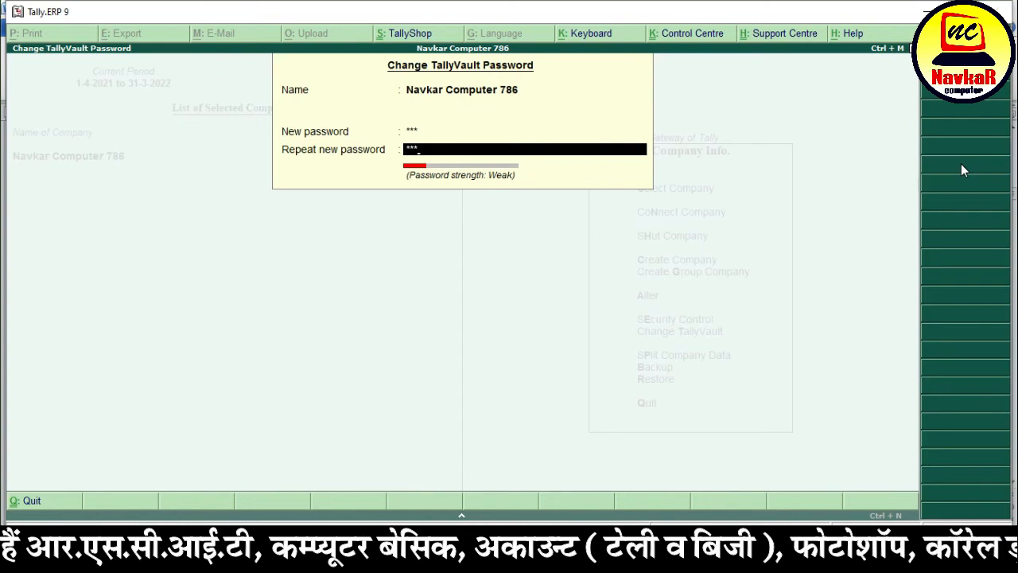
pyautogui.press('Return')
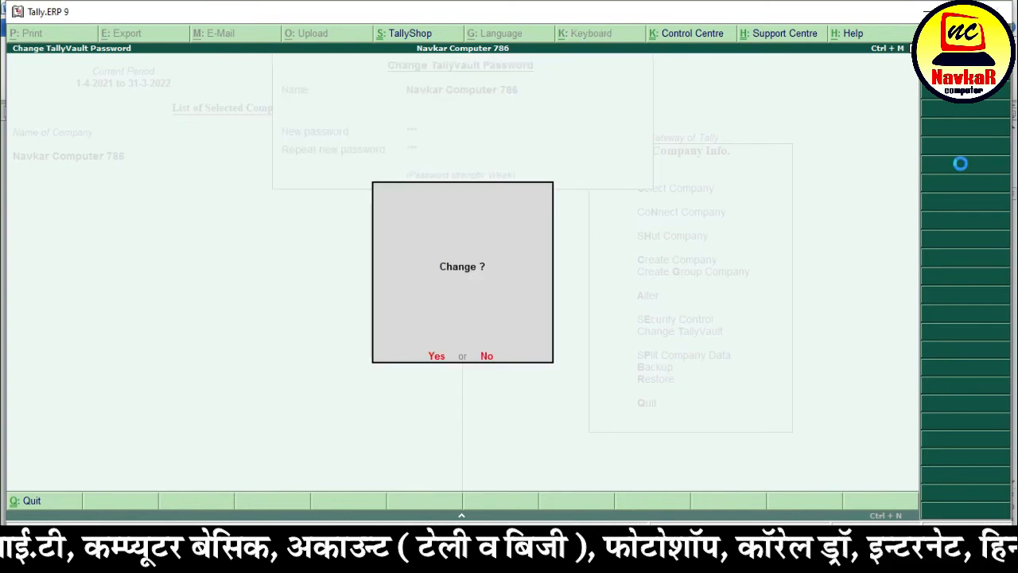